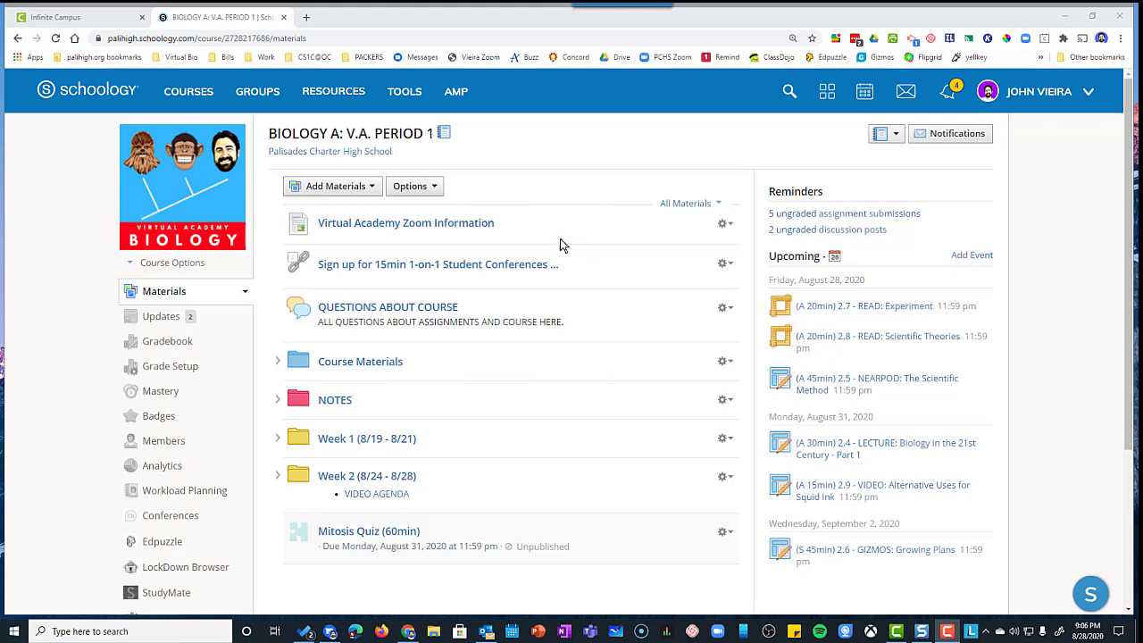
Step: Check the Biology A roster in Infinite Campus, which shows 13 active students
mouse_move(562, 244)
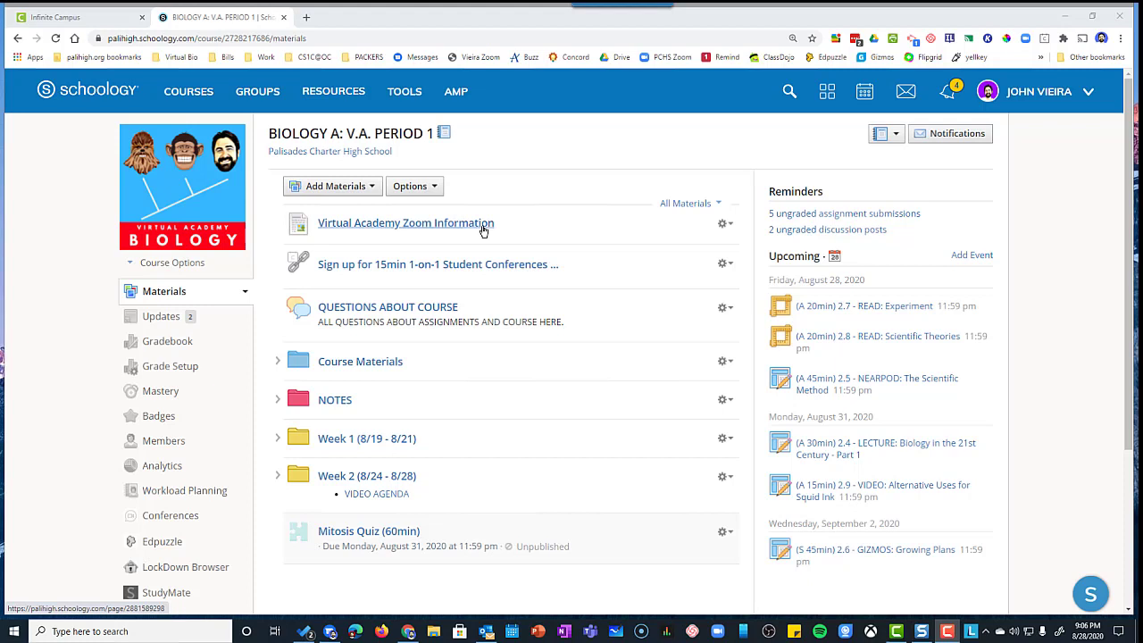
click(100, 24)
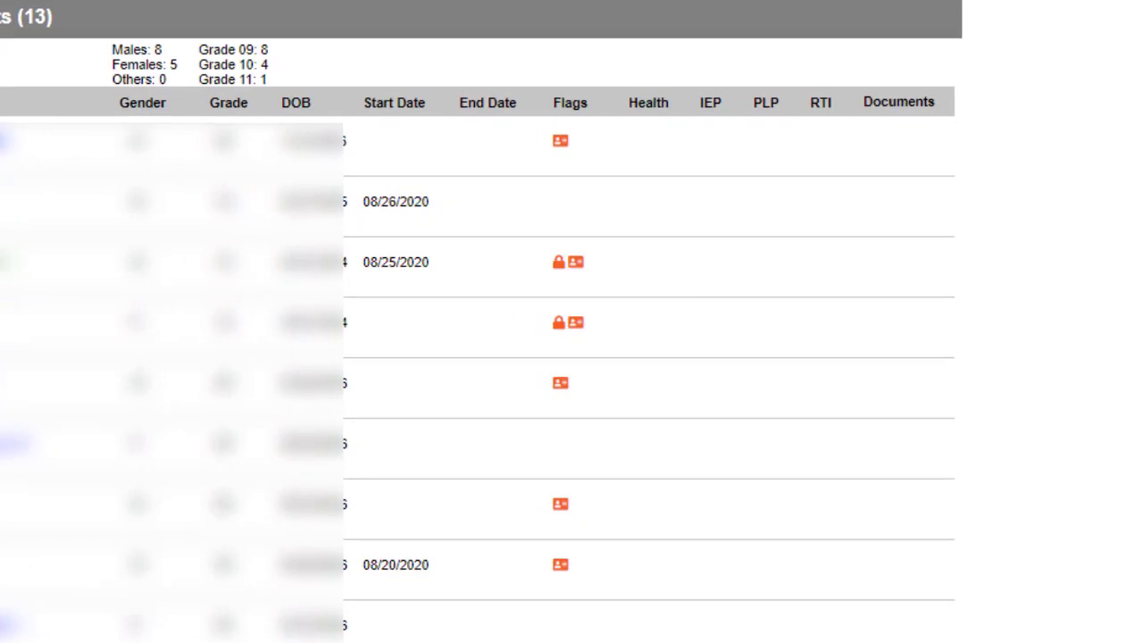
mouse_move(514, 299)
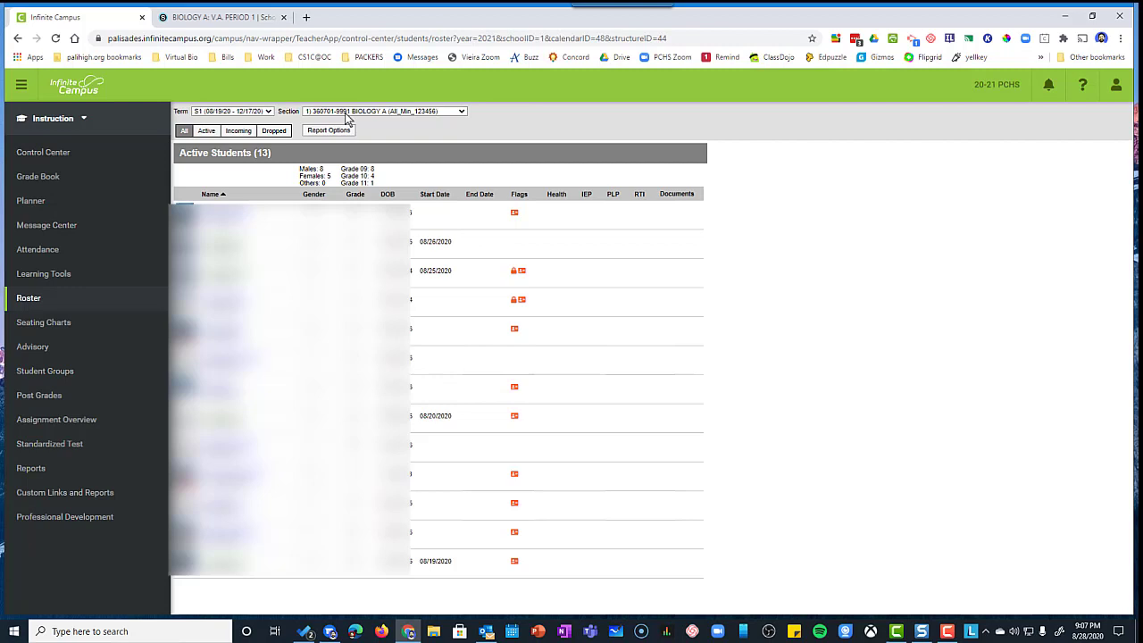
Step: Return to the Schoology Biology course and view its Members list
click(239, 18)
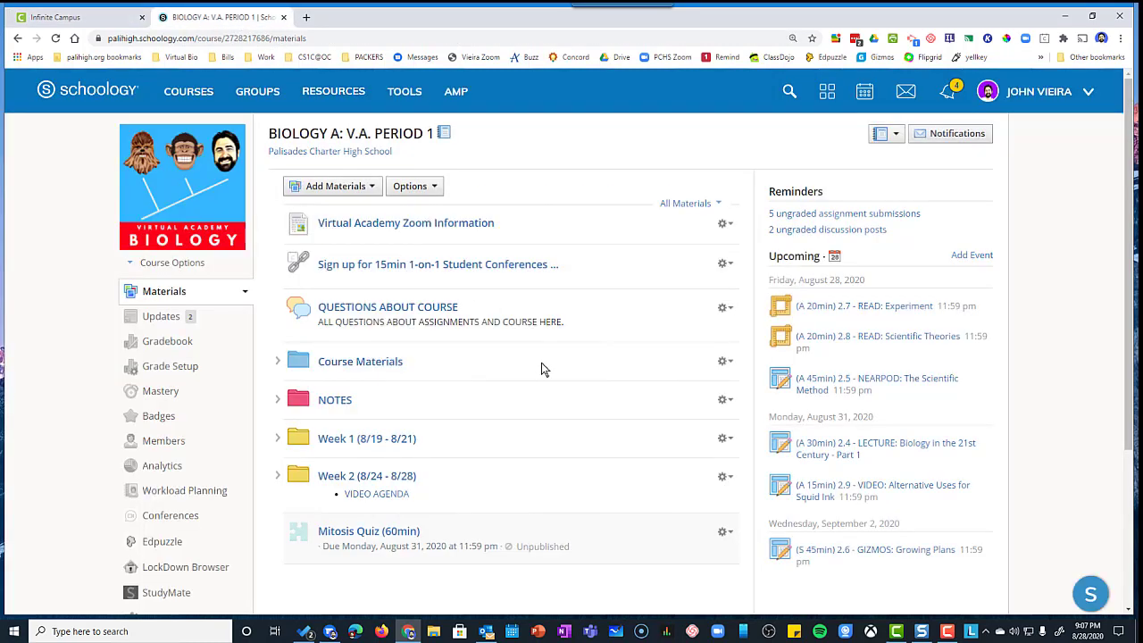
click(167, 443)
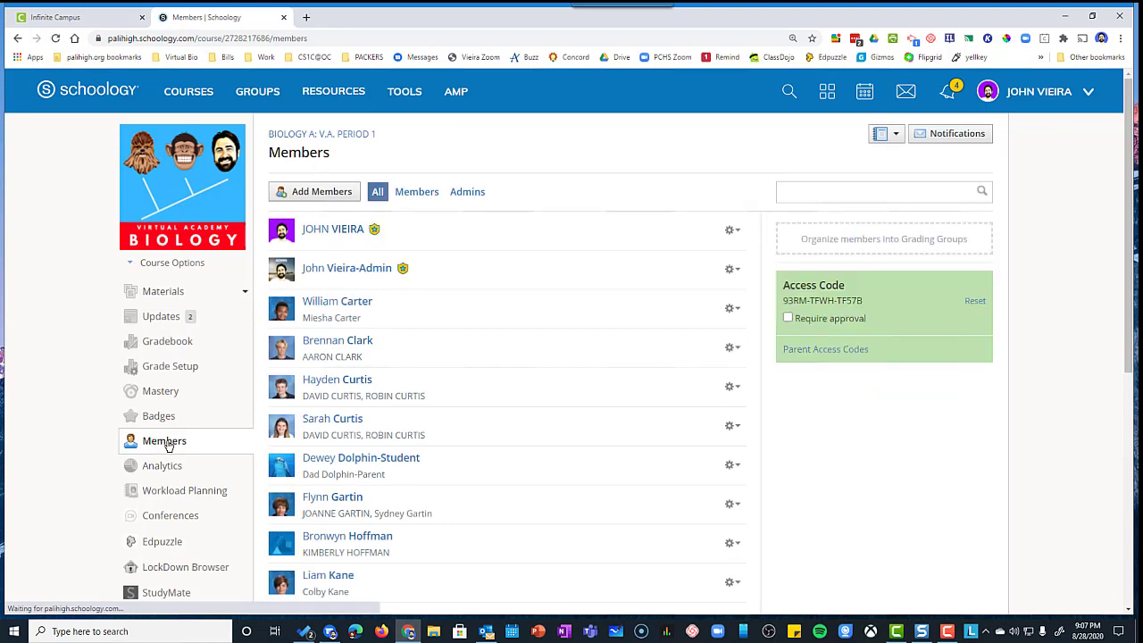
scroll(358, 370, down, 2)
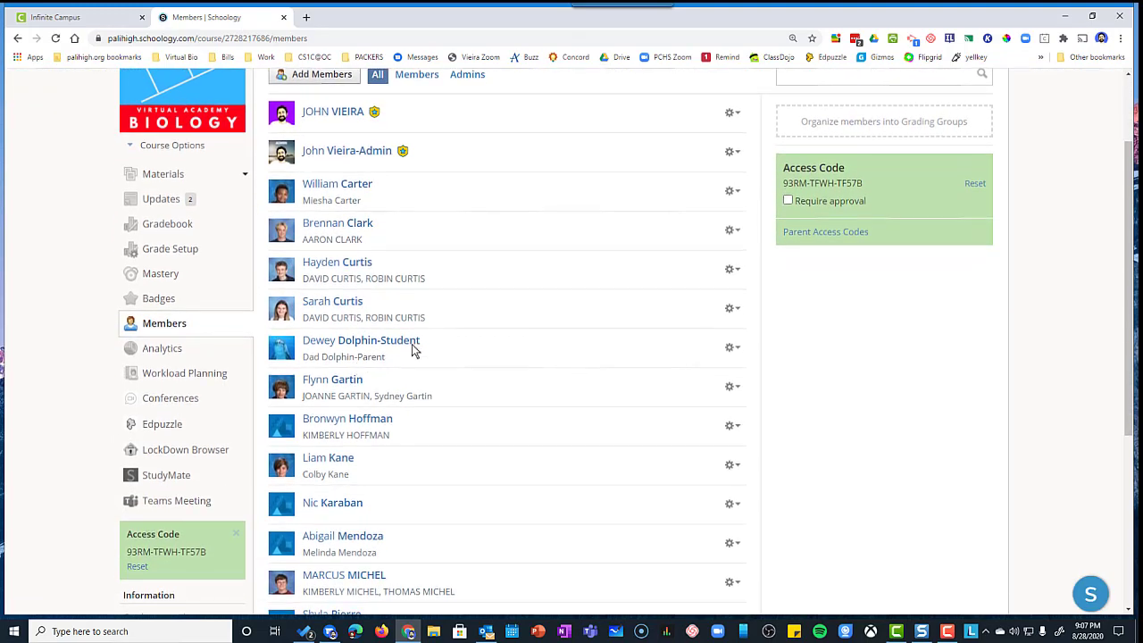
scroll(876, 185, up, 1)
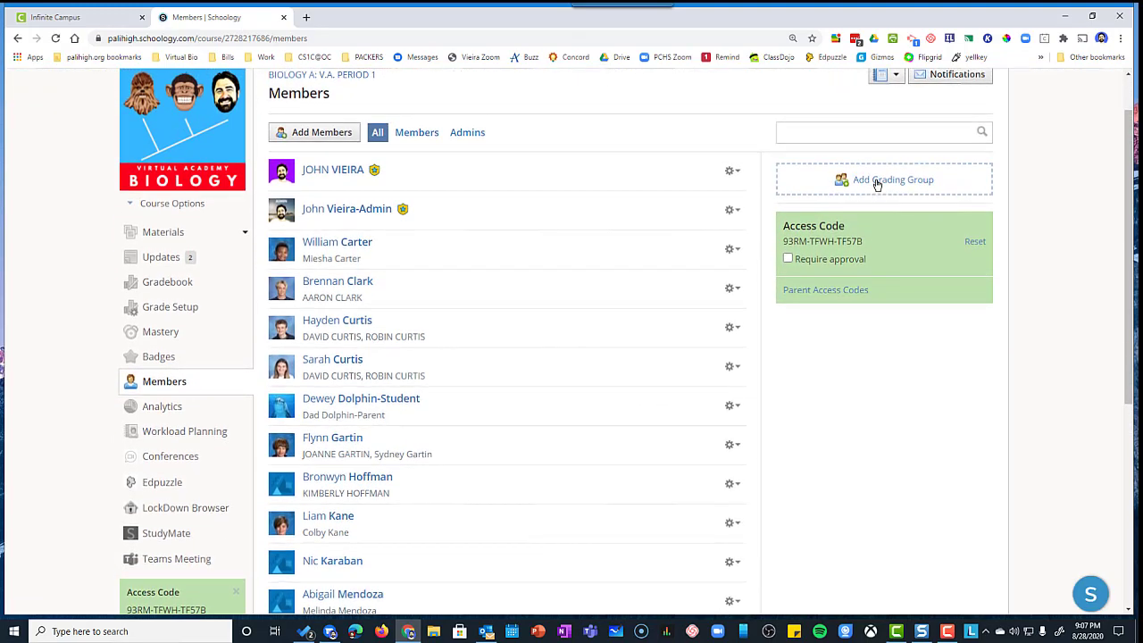
Step: Create a grading group named 'Extended time' containing three selected students
click(876, 183)
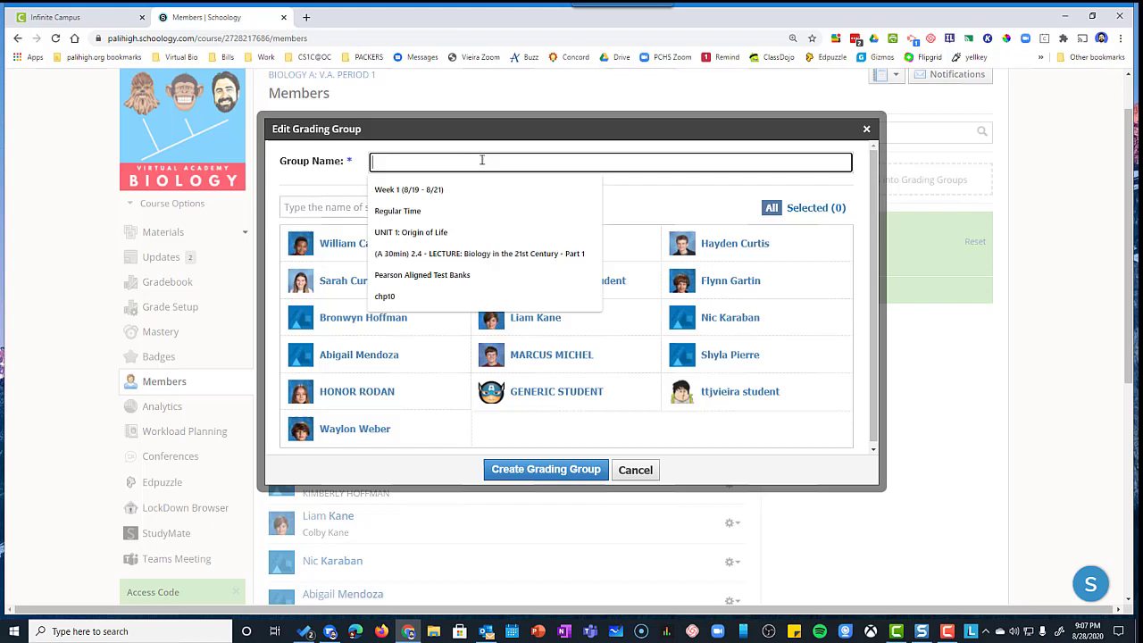
text(E)
key(BackSpace)
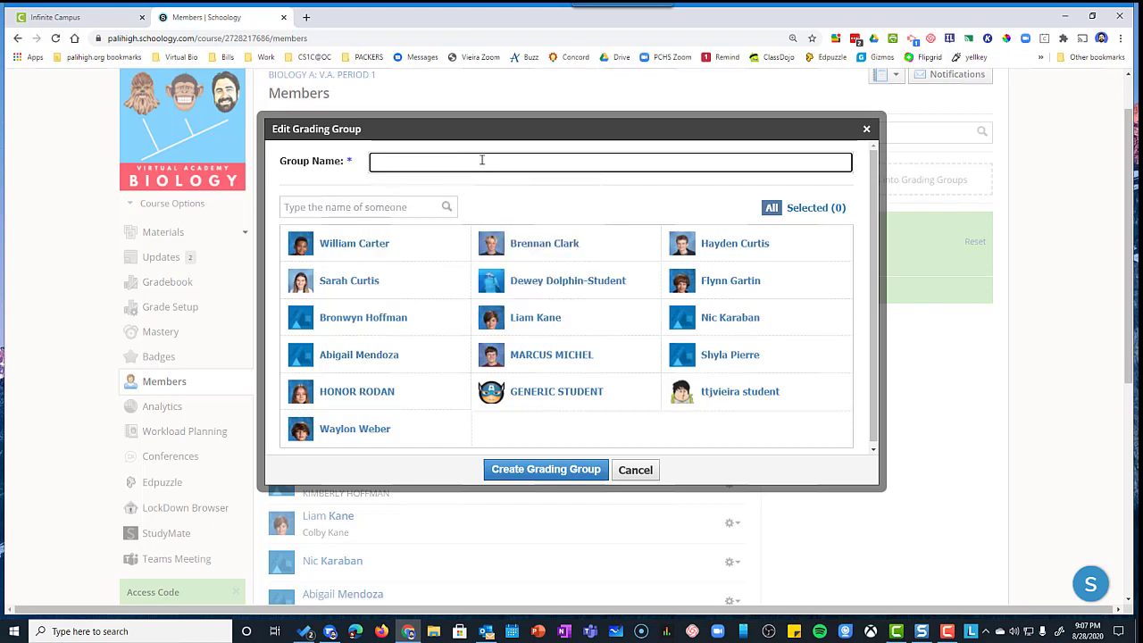
text(Extended time)
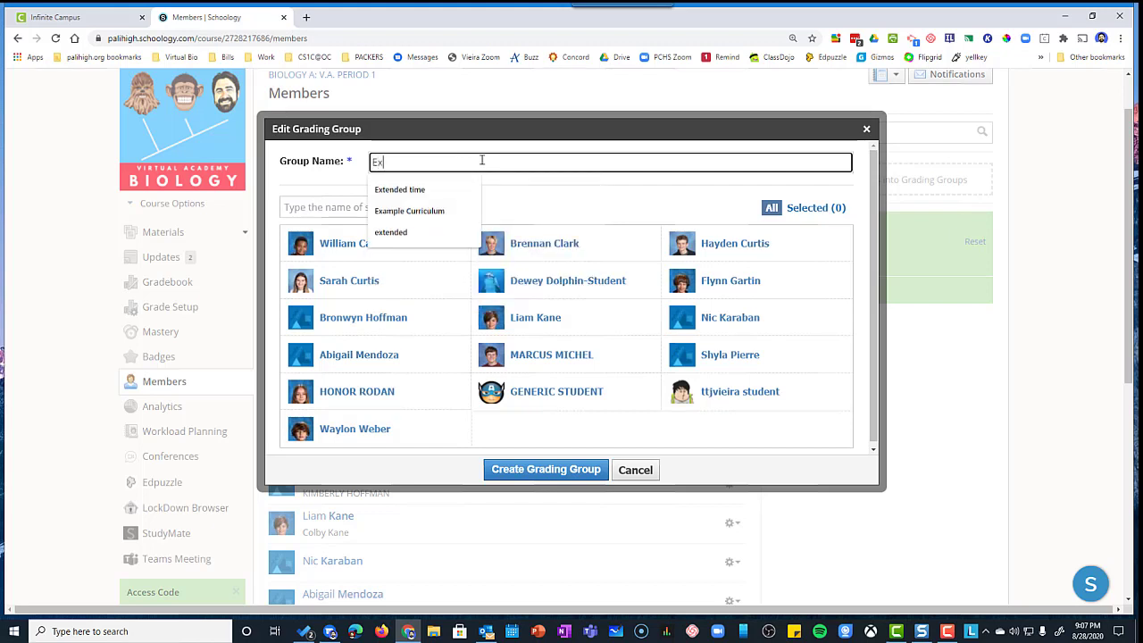
click(397, 190)
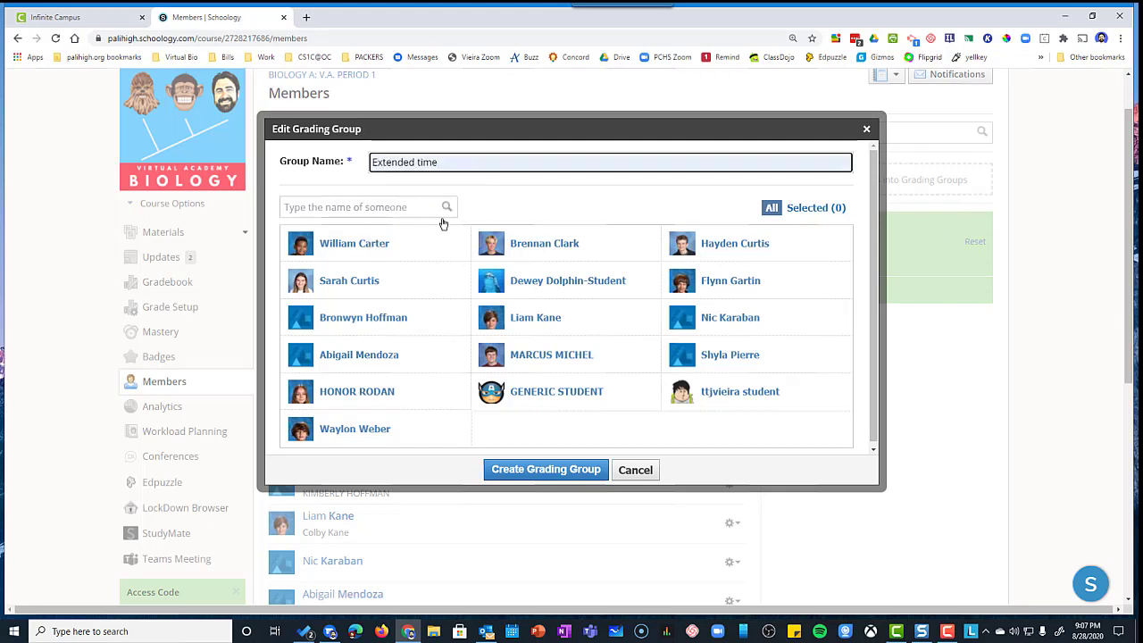
click(728, 400)
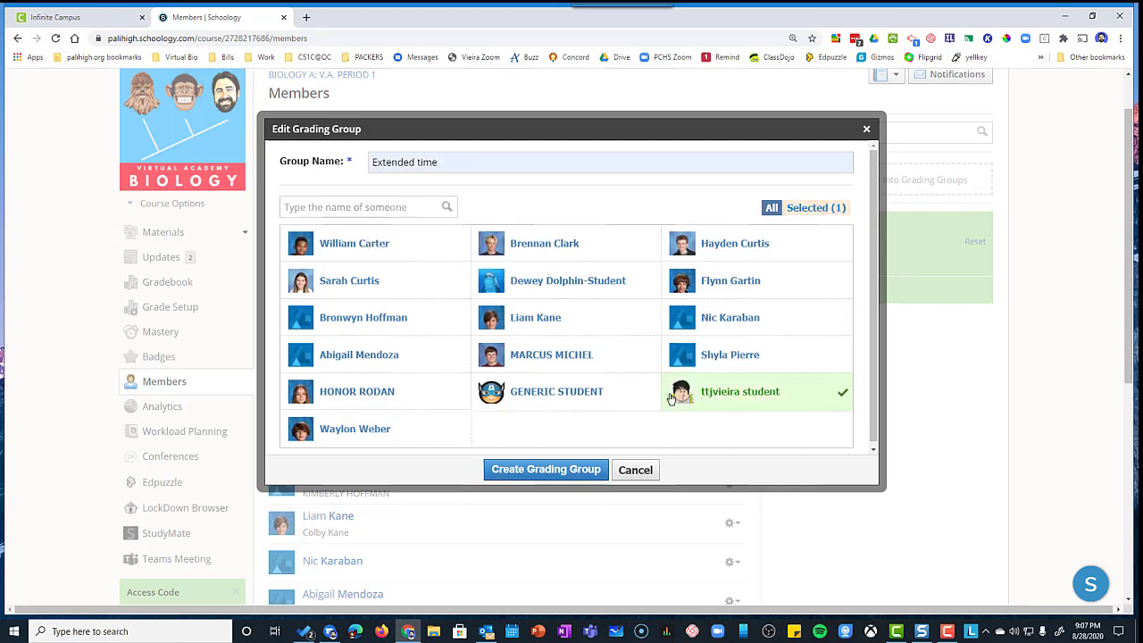
click(513, 396)
click(537, 290)
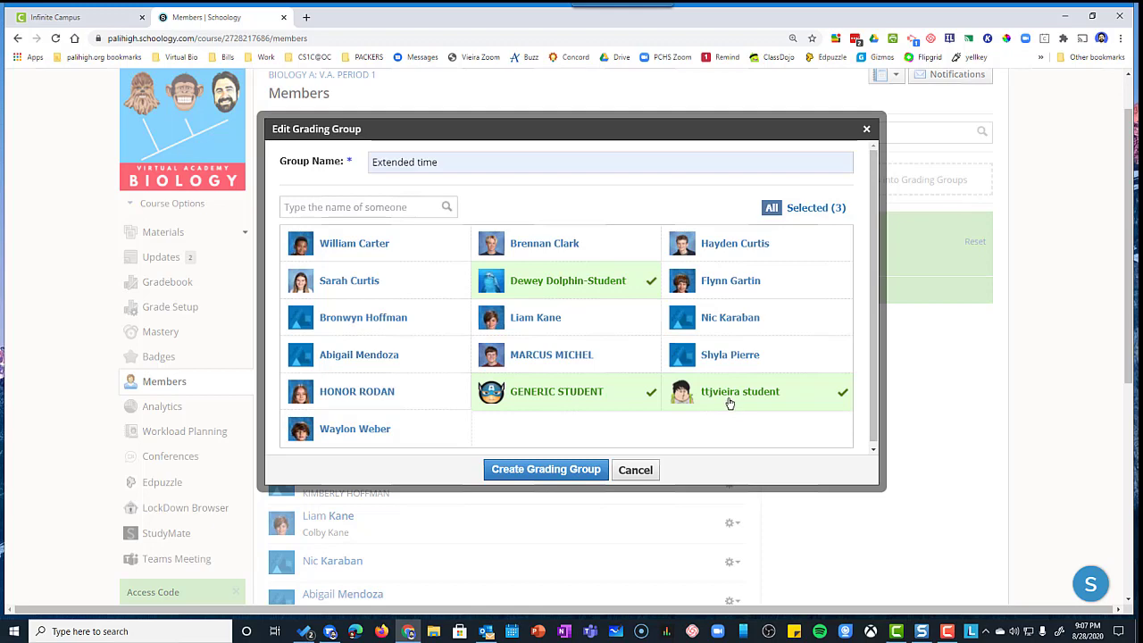
click(546, 470)
Step: Start a new grading group named Regular Time, picked from the earlier name suggestions
scroll(545, 473, down, 2)
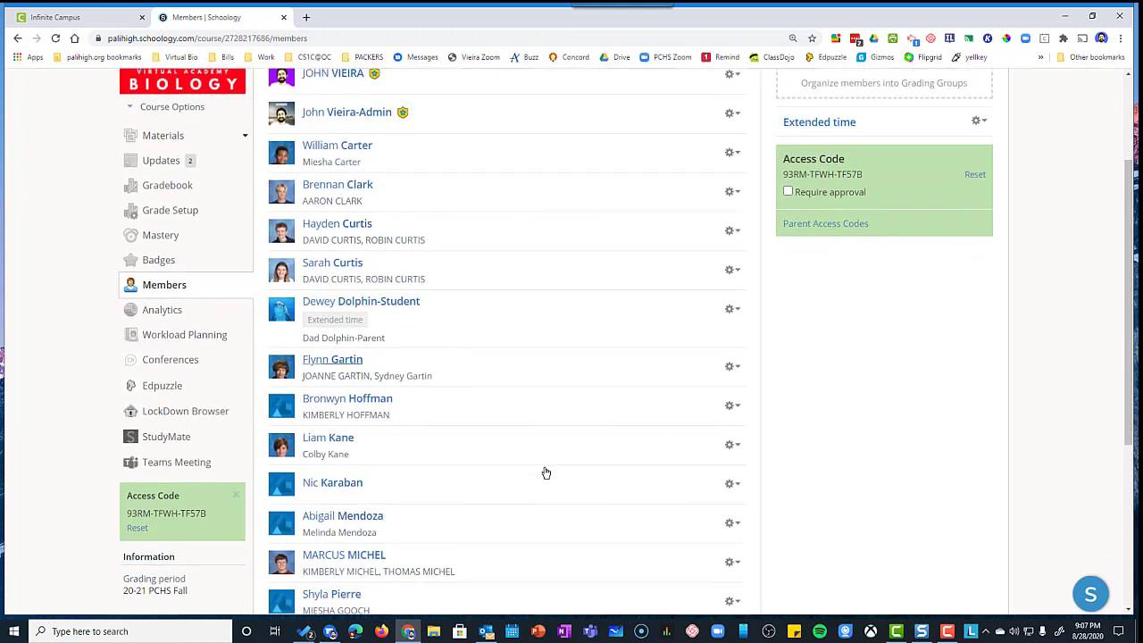
scroll(546, 472, down, 1)
scroll(546, 472, down, 3)
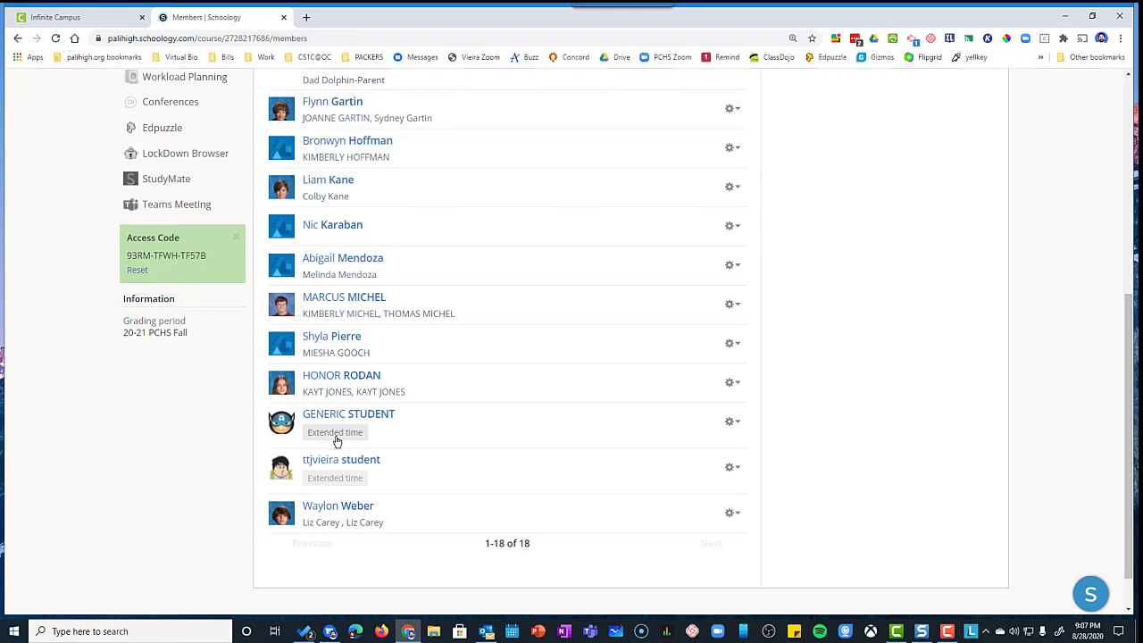
scroll(874, 276, up, 4)
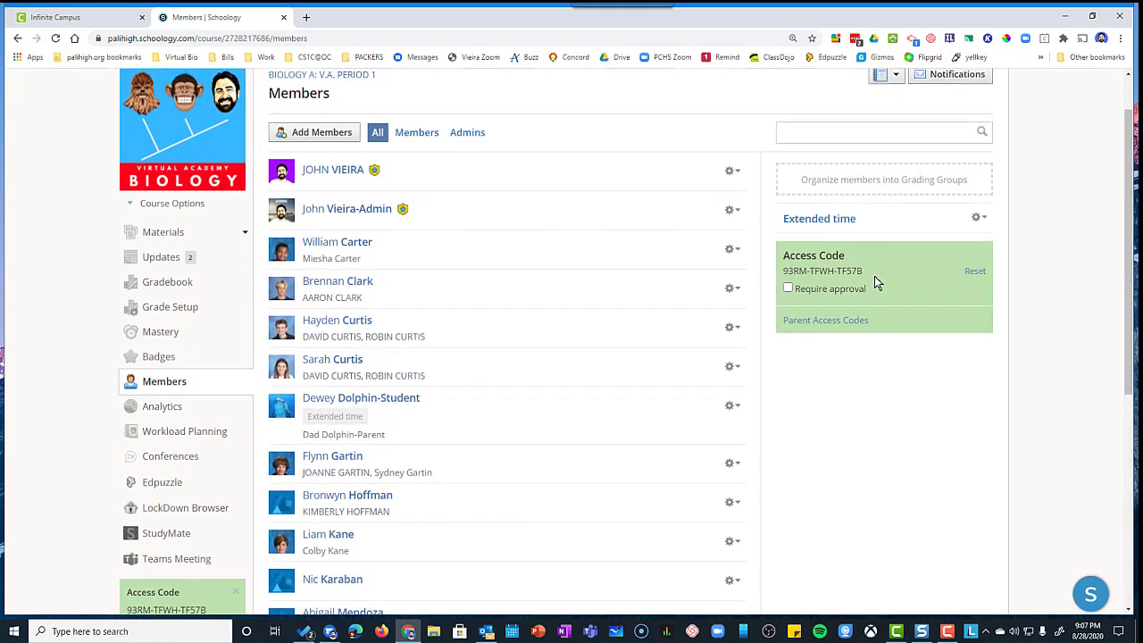
click(865, 182)
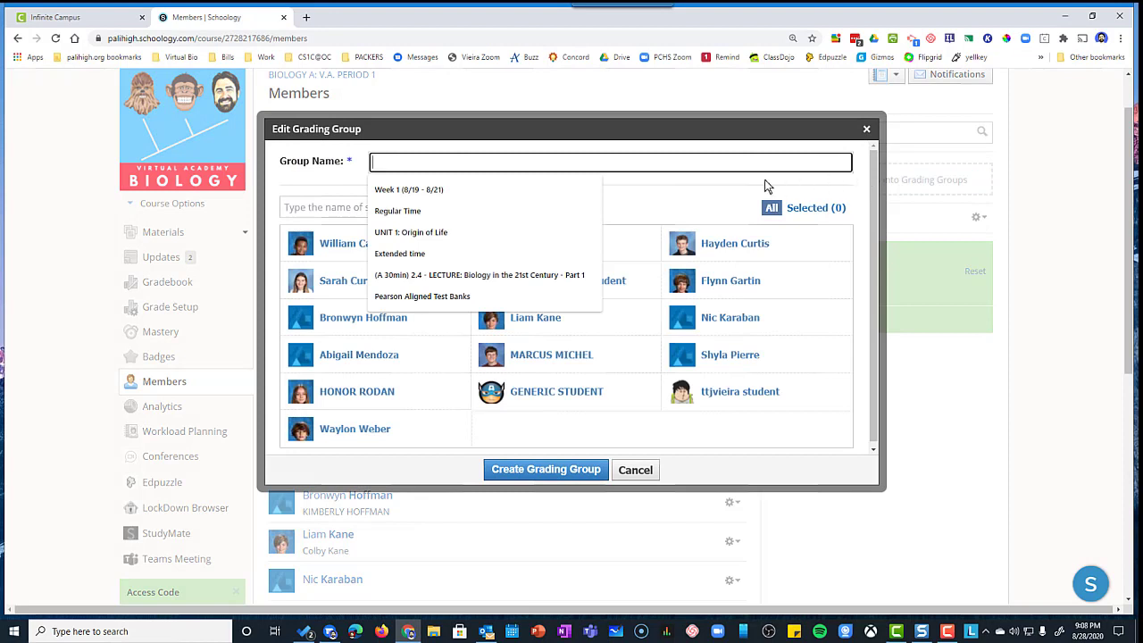
click(721, 168)
click(702, 161)
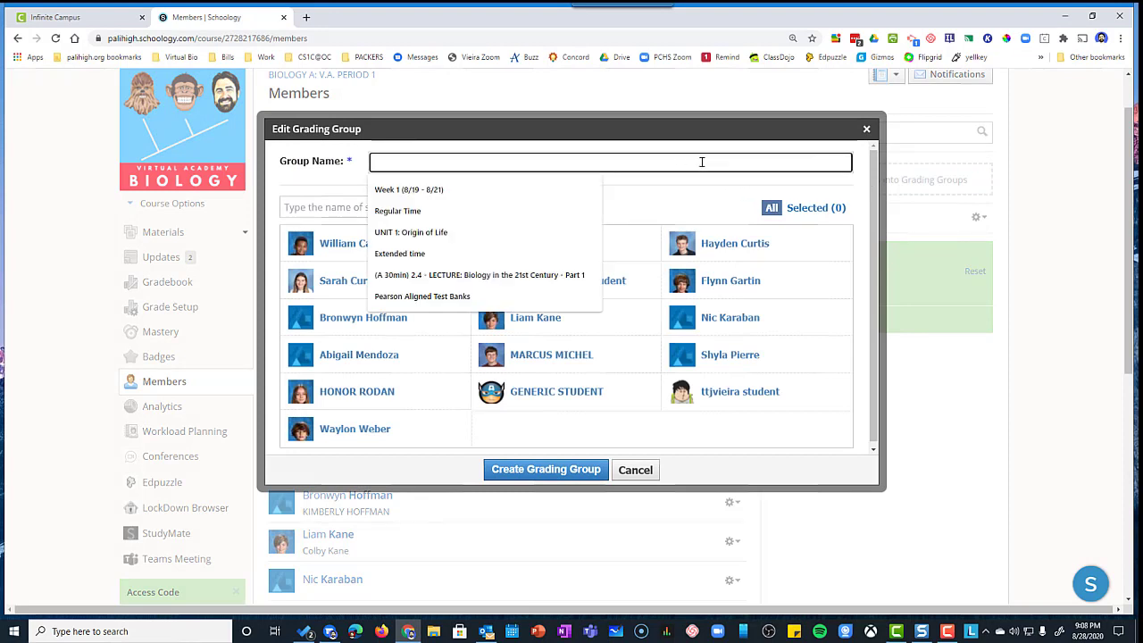
click(498, 213)
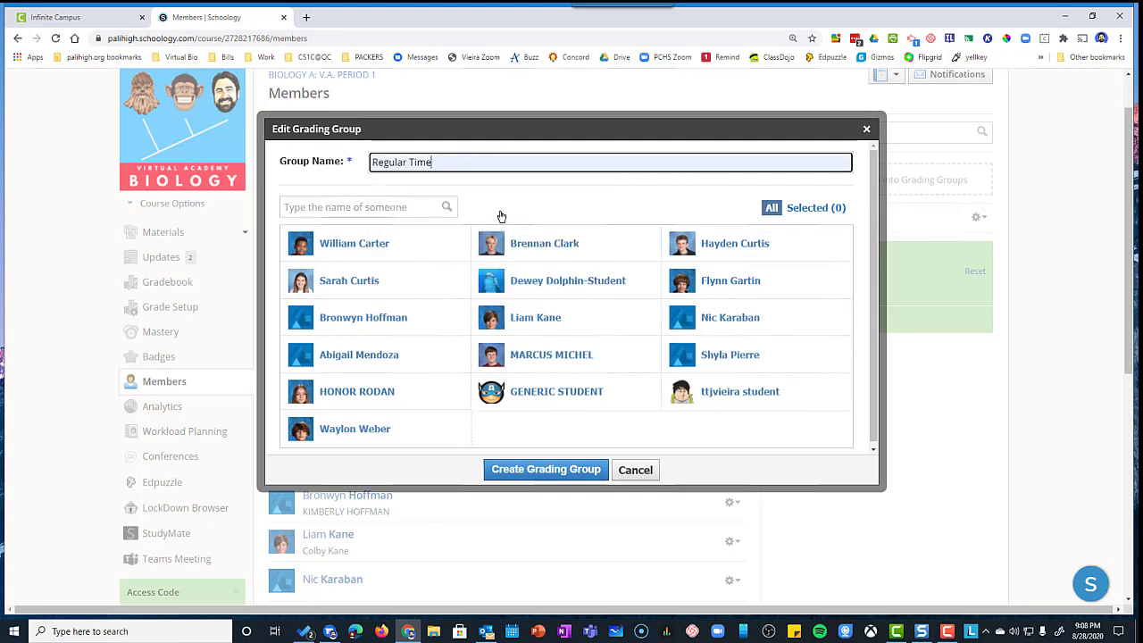
Step: Tick 14 students into Regular Time and create the grading group
click(441, 252)
click(521, 254)
click(753, 247)
click(753, 283)
click(747, 319)
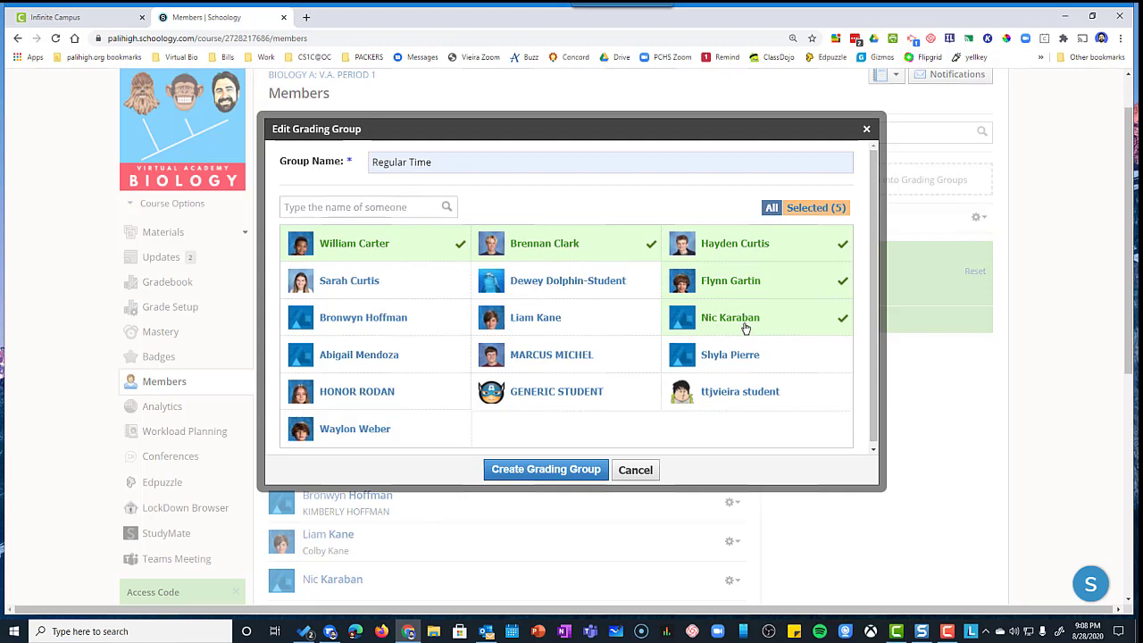
click(686, 360)
click(589, 355)
click(536, 318)
double_click(558, 281)
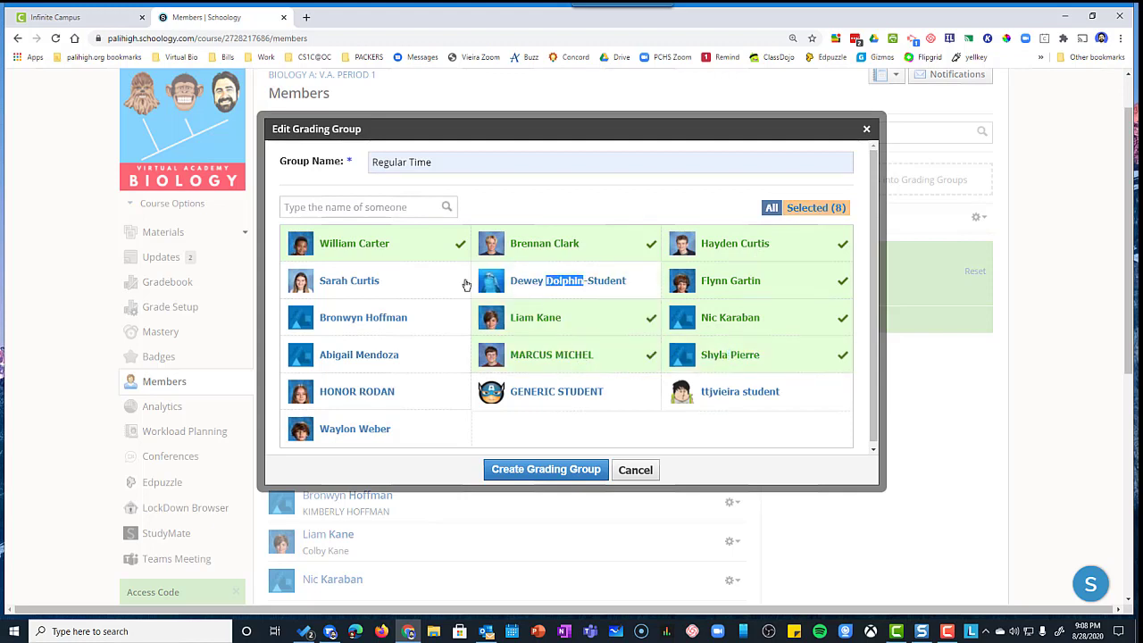
click(442, 286)
click(416, 314)
click(416, 351)
click(409, 400)
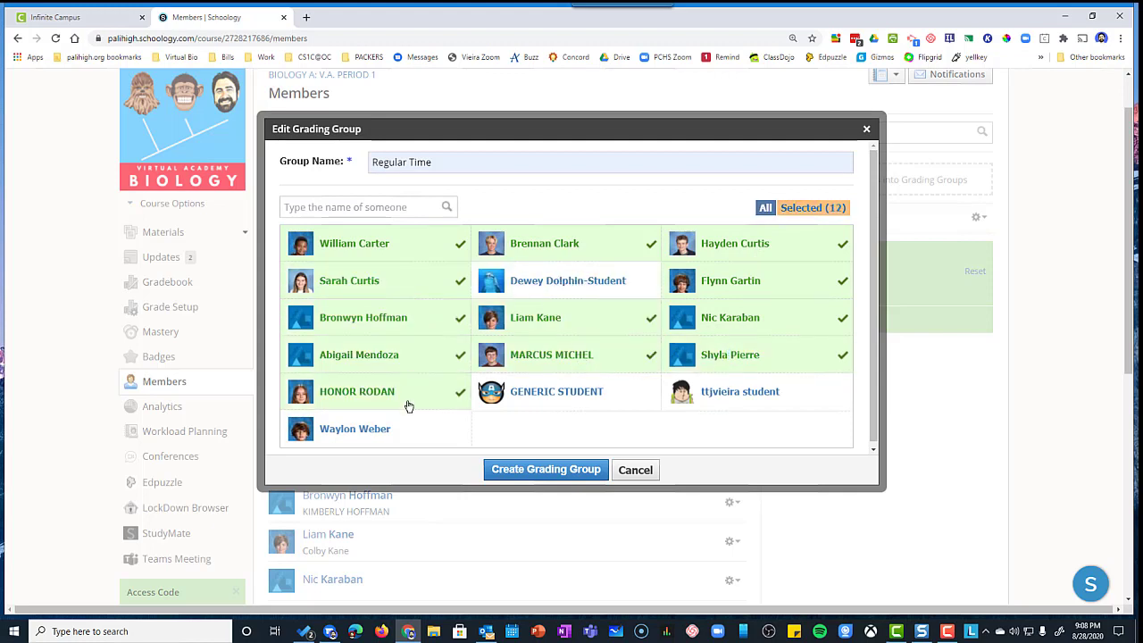
click(403, 437)
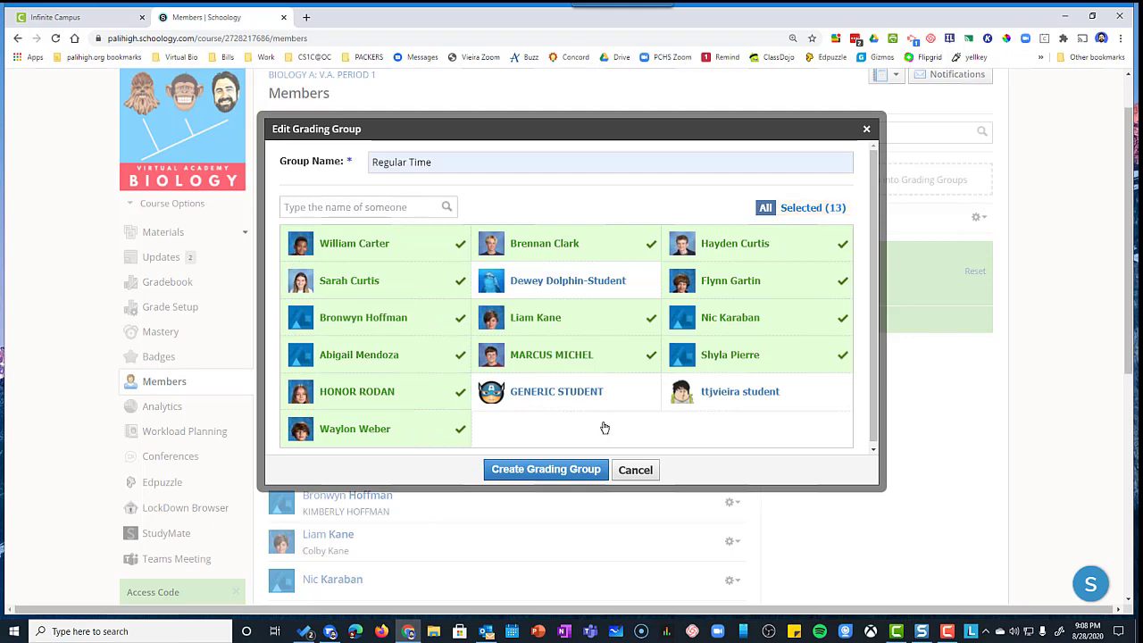
click(567, 404)
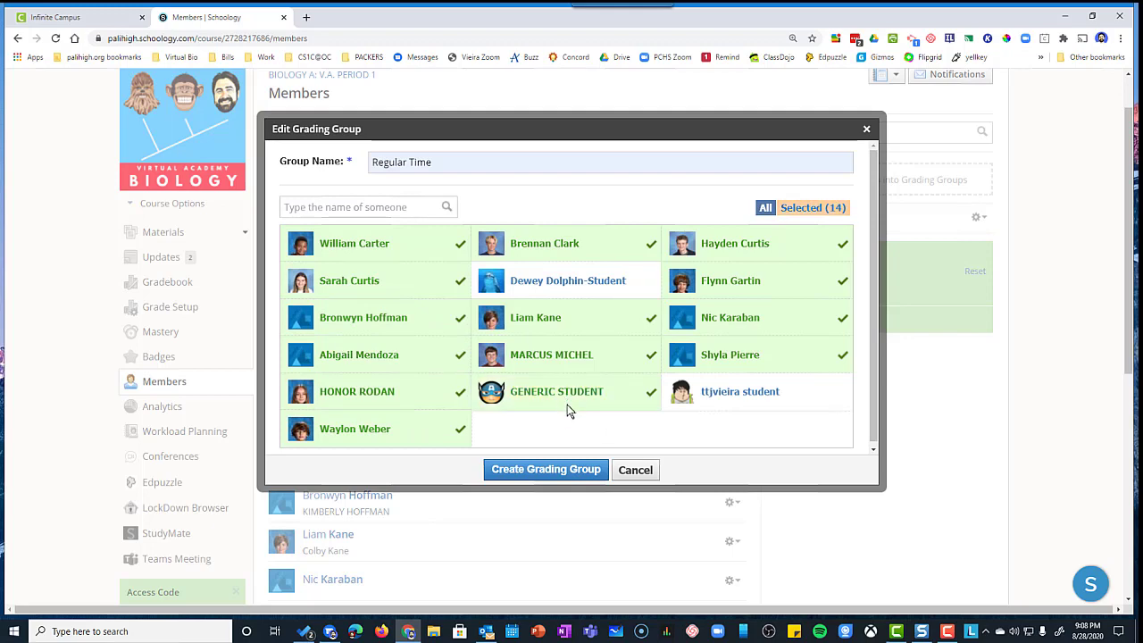
click(566, 470)
Step: Remove one student from the Regular Time group and review every student's group label
scroll(635, 389, down, 6)
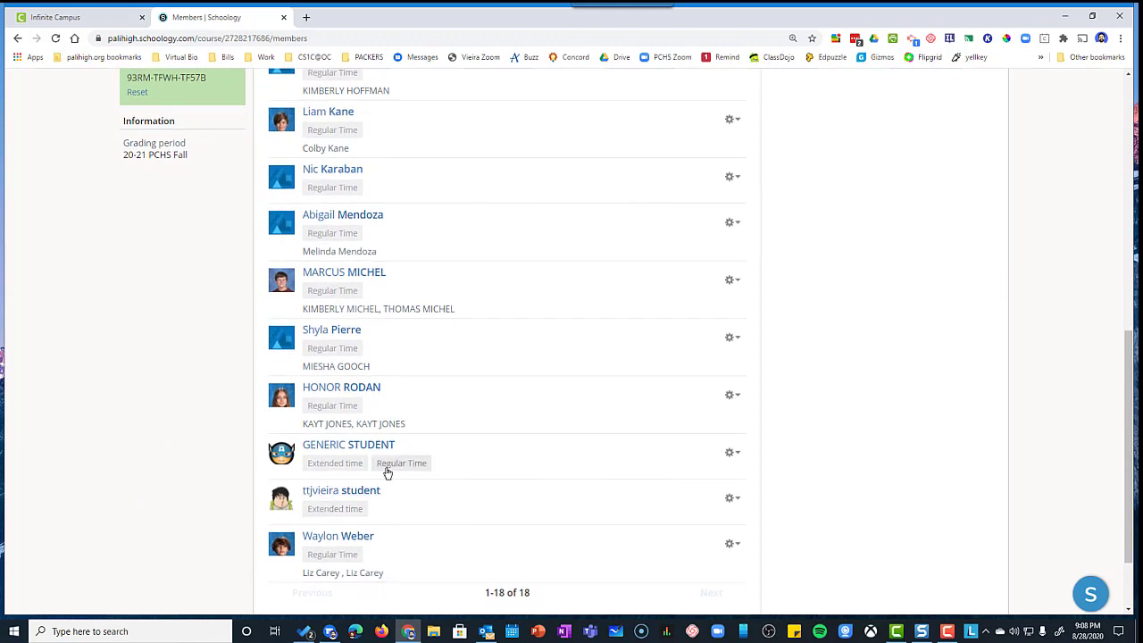
scroll(388, 473, up, 10)
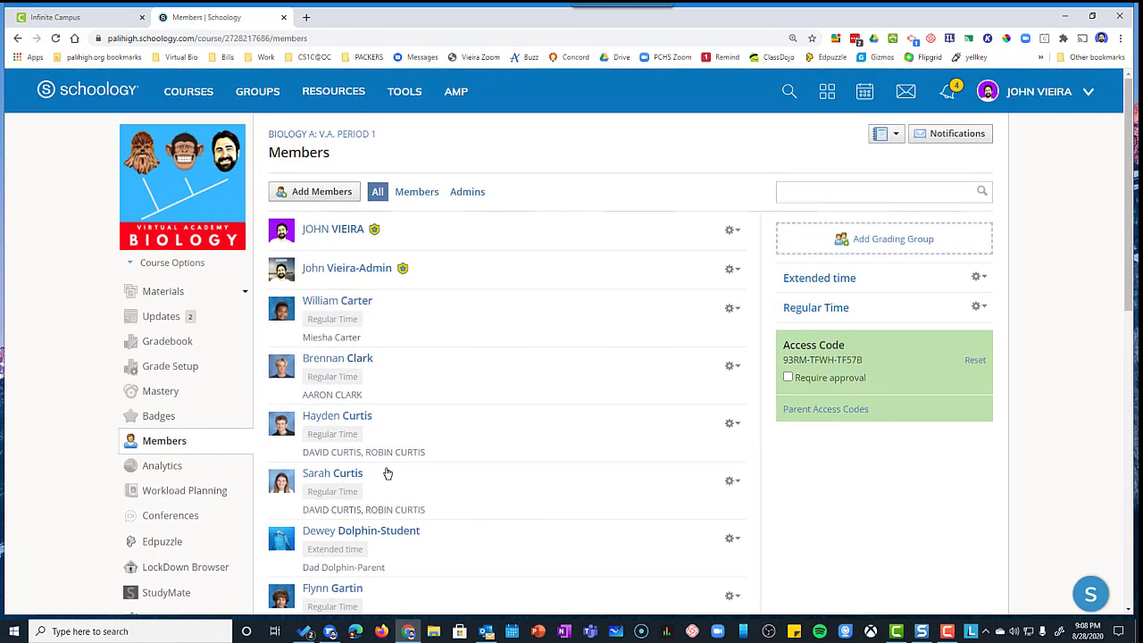
scroll(578, 403, down, 1)
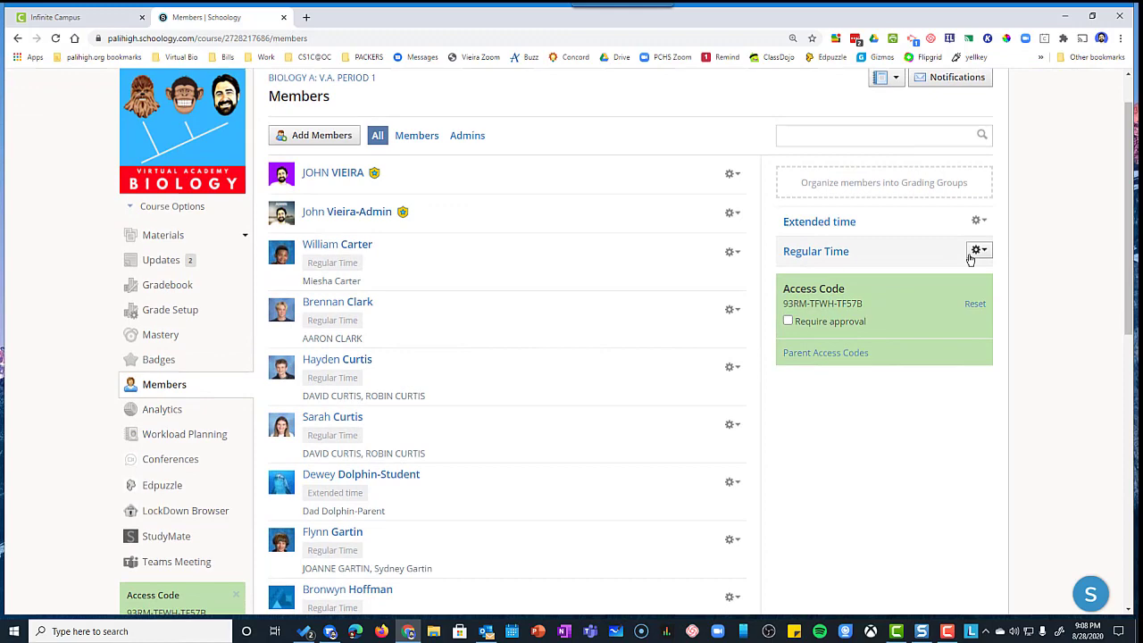
click(978, 249)
click(954, 272)
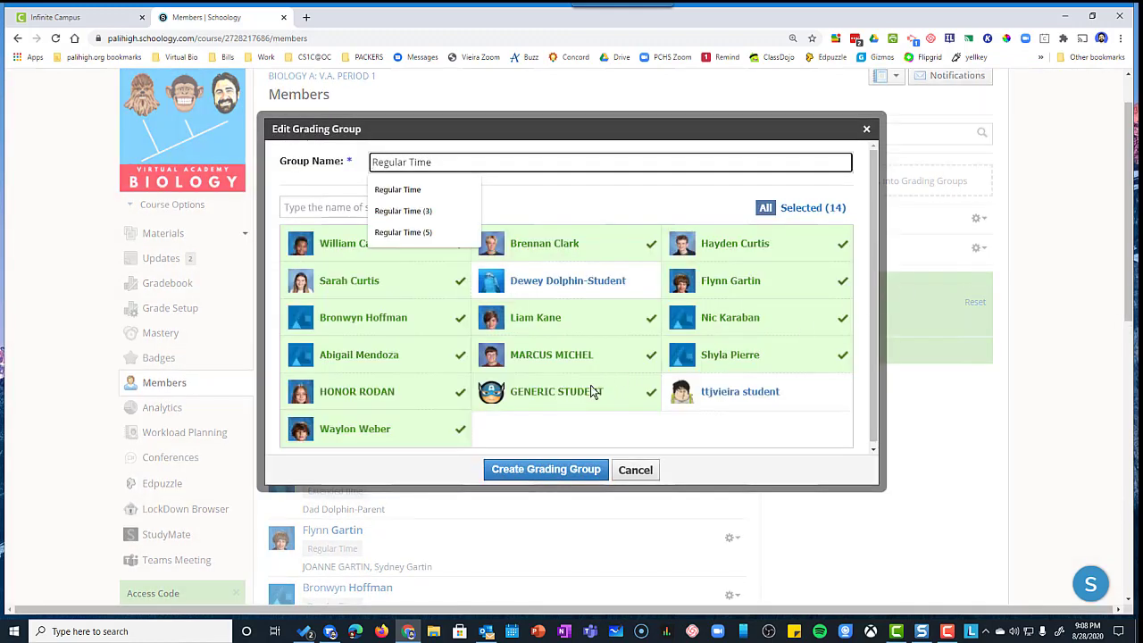
click(589, 395)
click(545, 470)
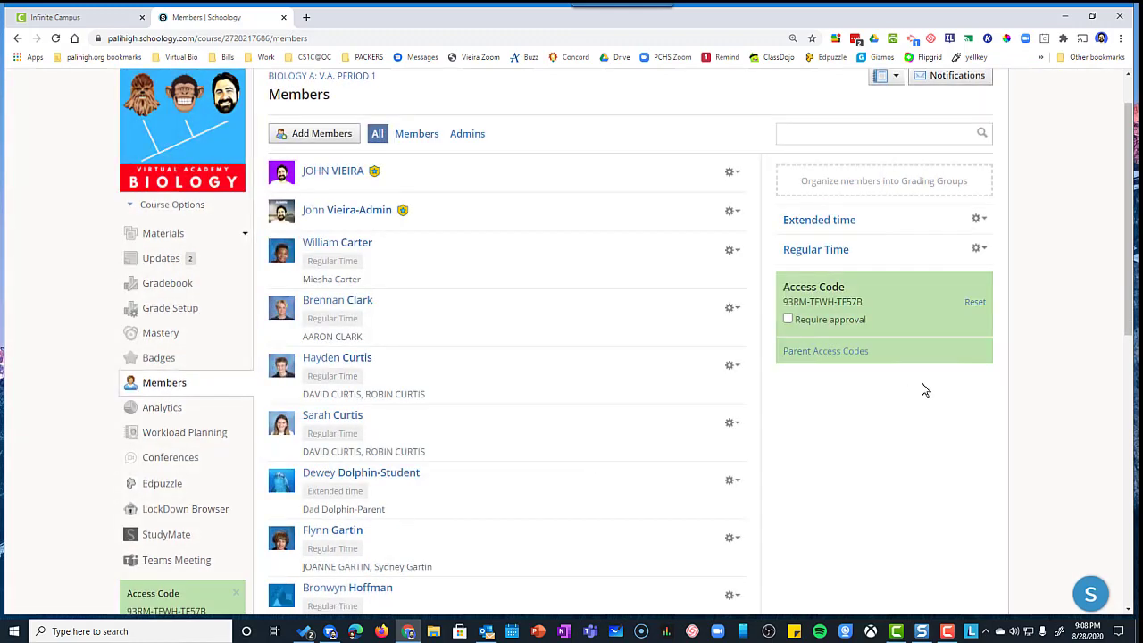
scroll(603, 287, down, 4)
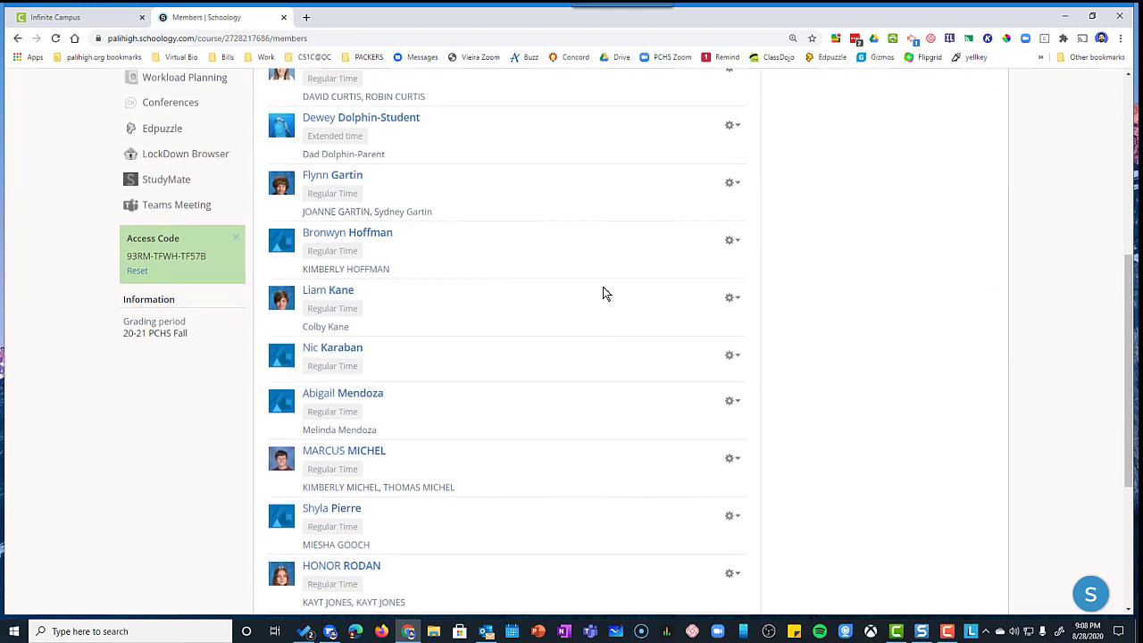
scroll(603, 293, up, 3)
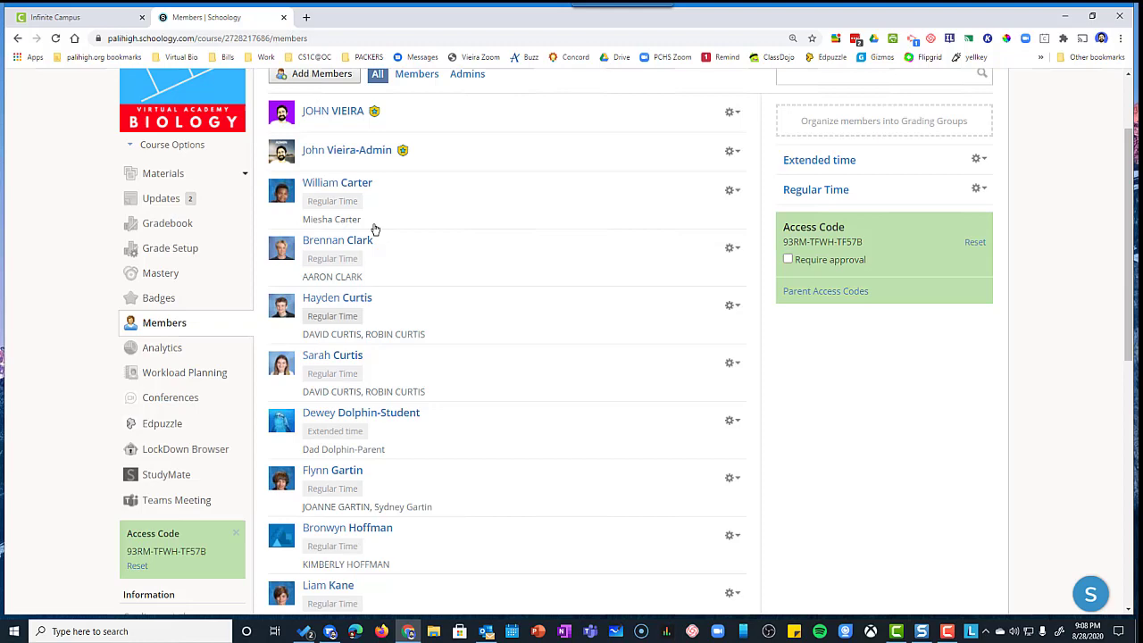
Step: Review the Mitosis Quiz (60min) setup, confirming its 60-minute time limit, then return to Materials
click(200, 178)
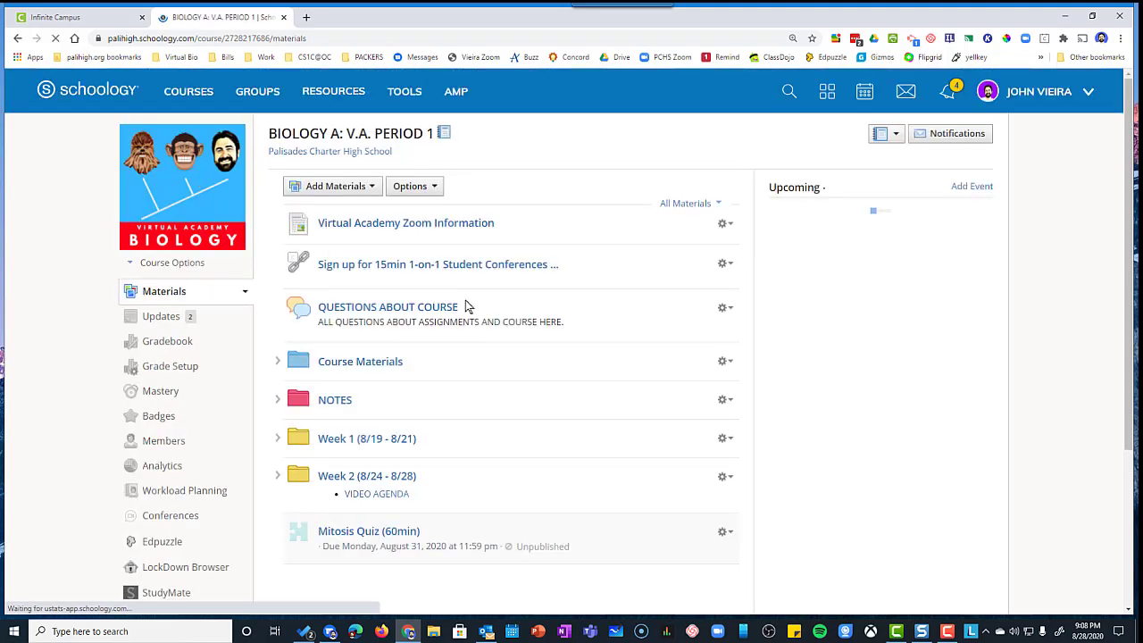
scroll(468, 306, down, 2)
scroll(446, 322, down, 1)
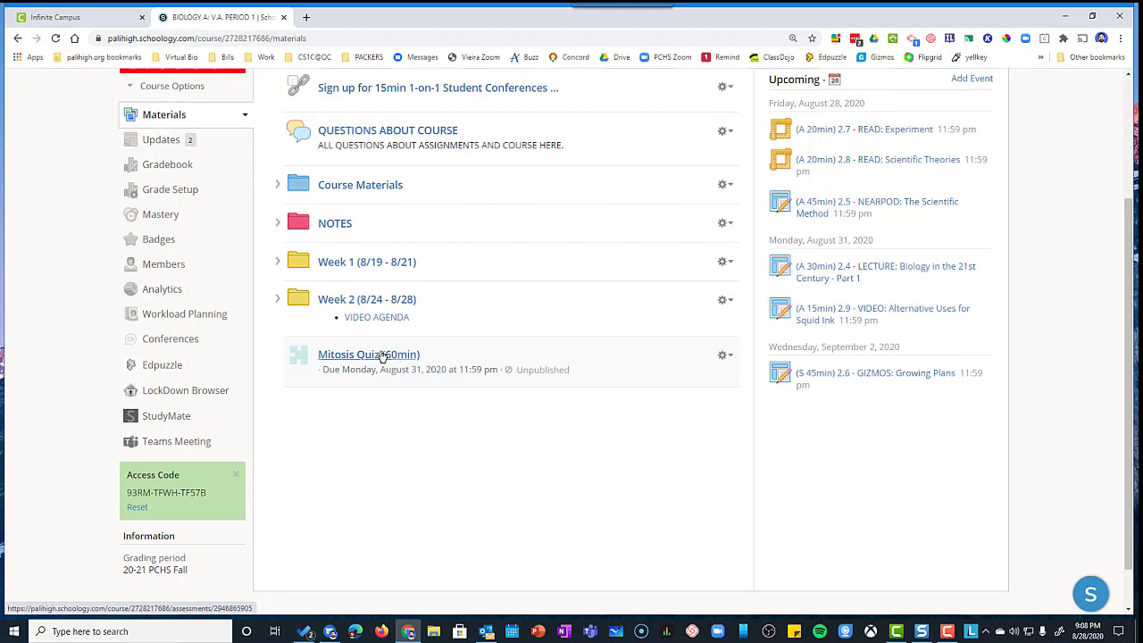
click(382, 355)
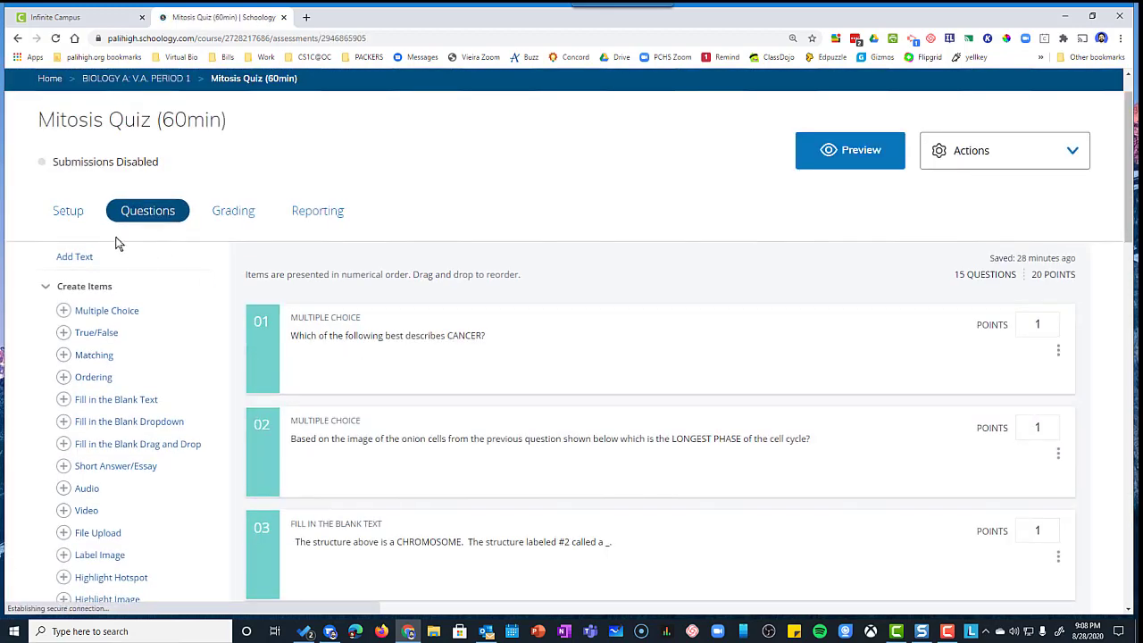
click(68, 212)
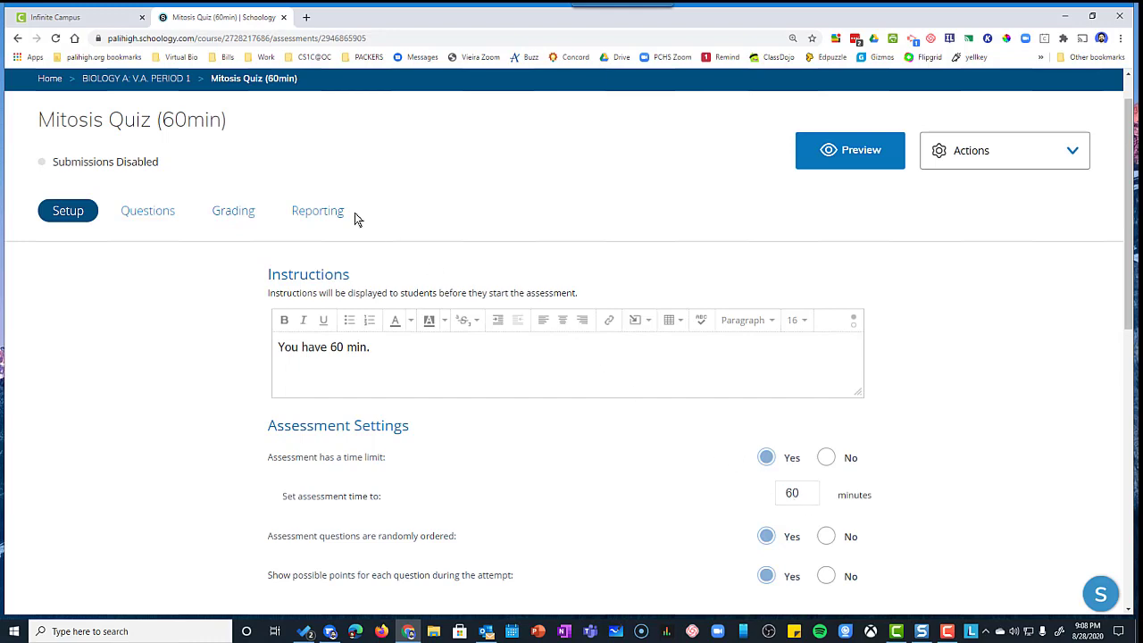
click(144, 82)
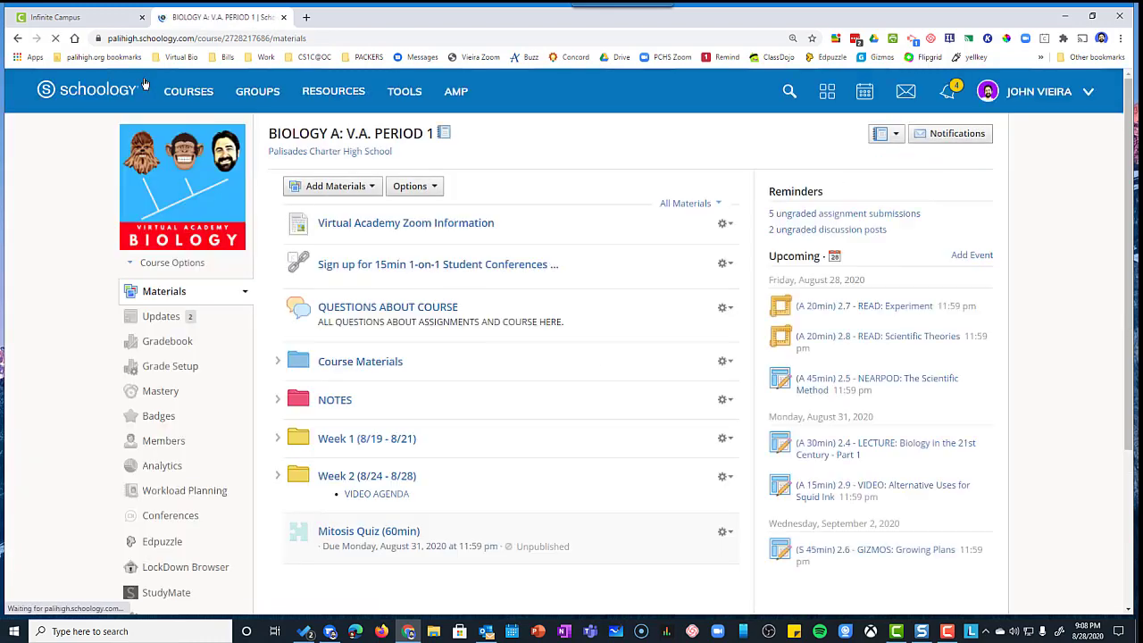
scroll(719, 518, down, 2)
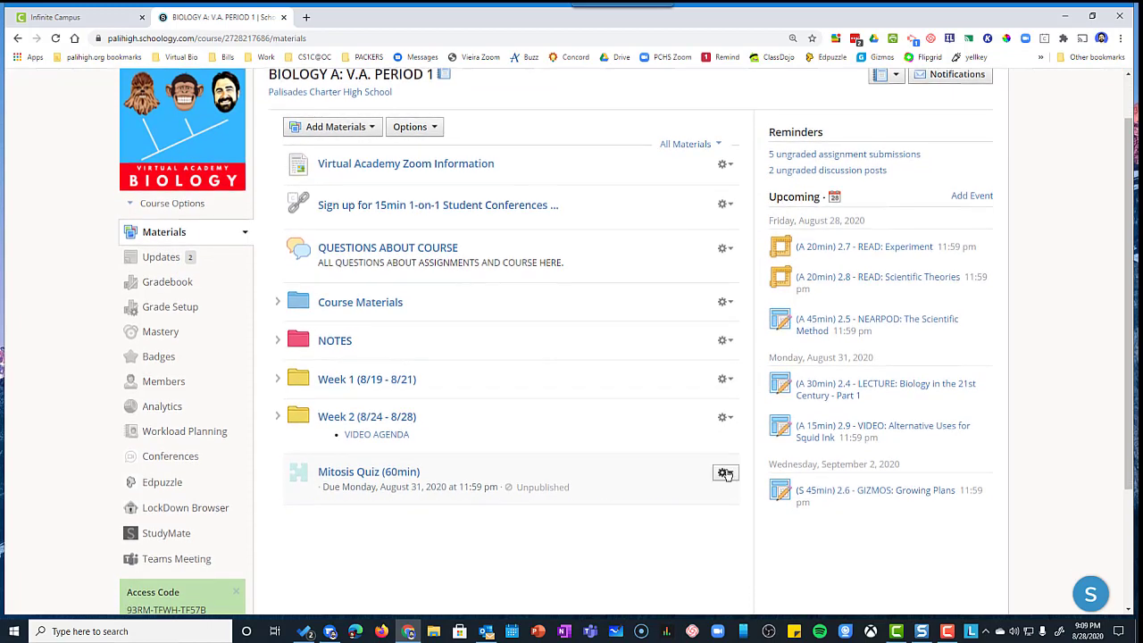
Step: Edit Mitosis Quiz (60min) to individually assign it to the Regular Time grading group only
click(724, 474)
click(735, 497)
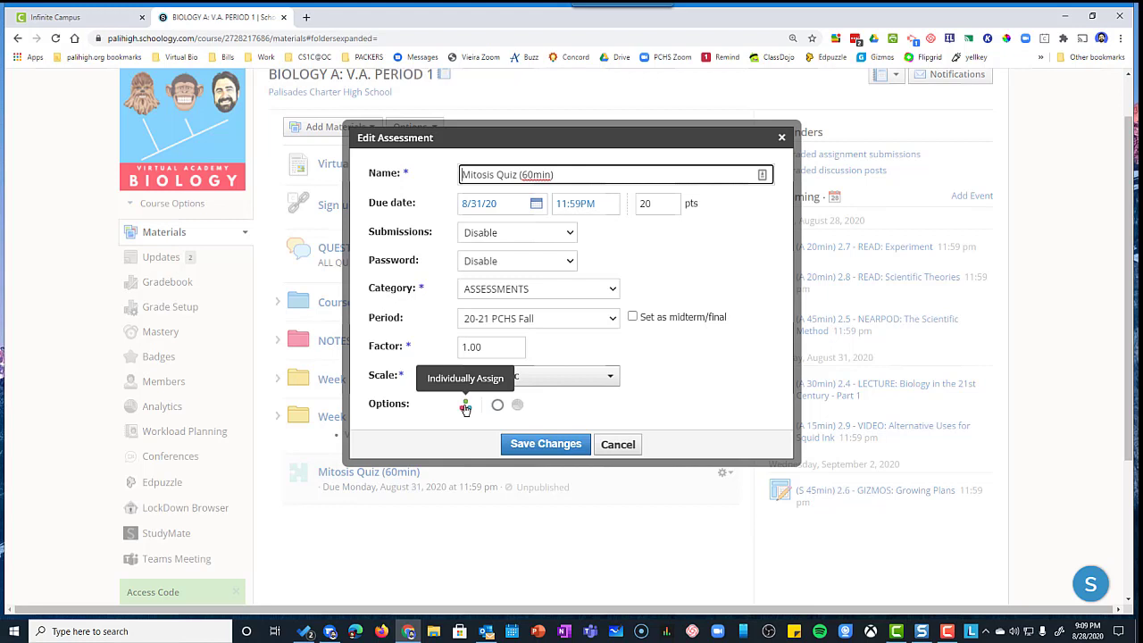
click(465, 408)
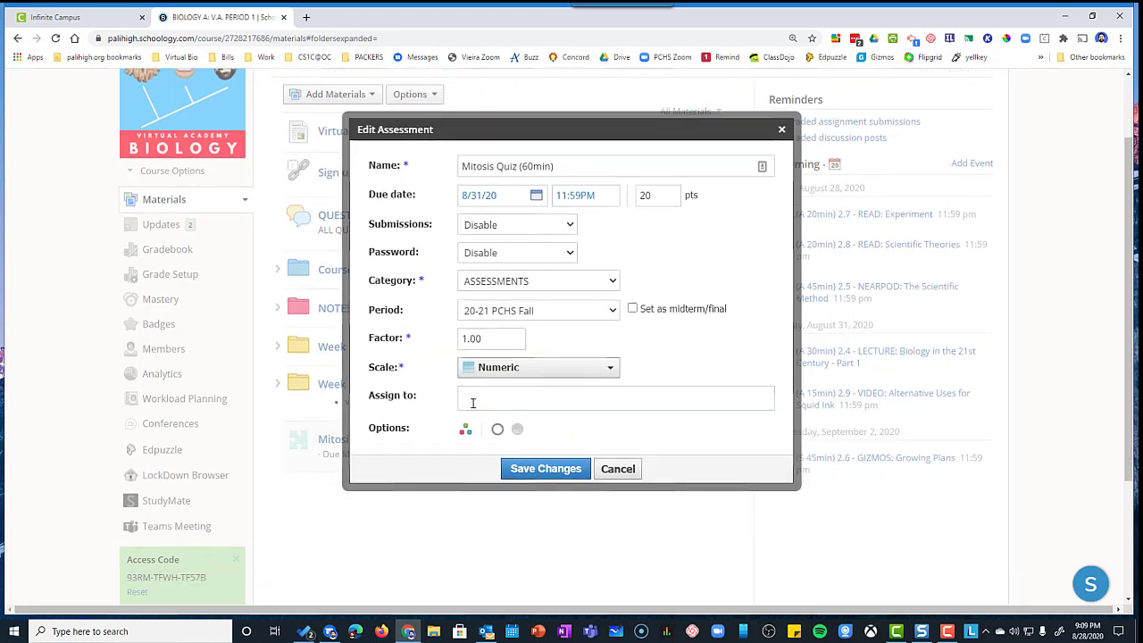
click(472, 400)
text(s)
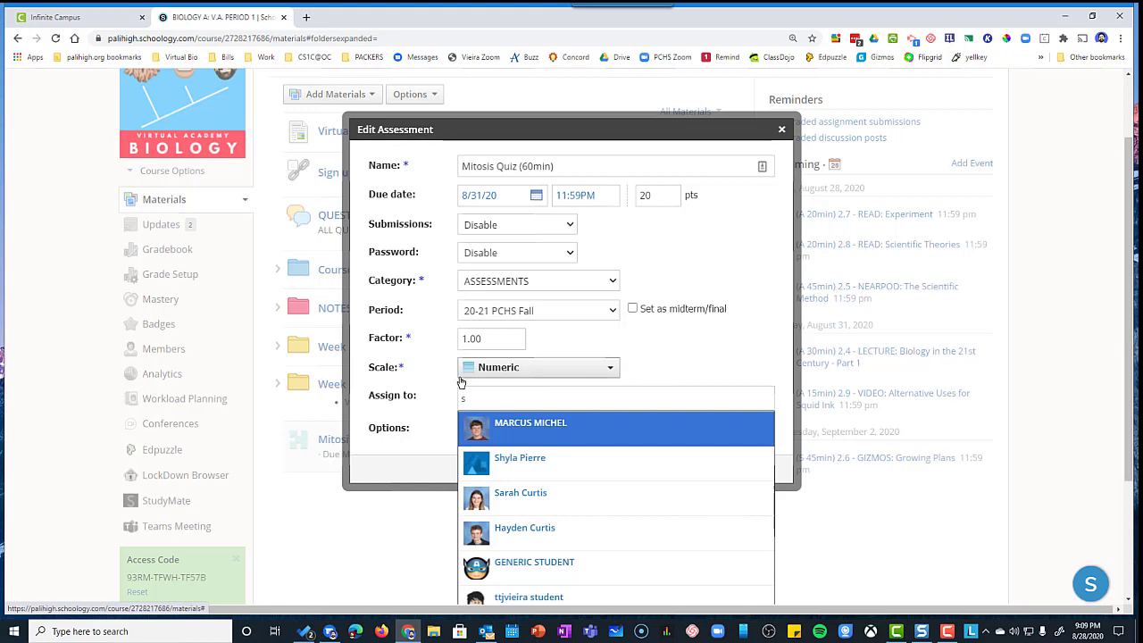
click(518, 434)
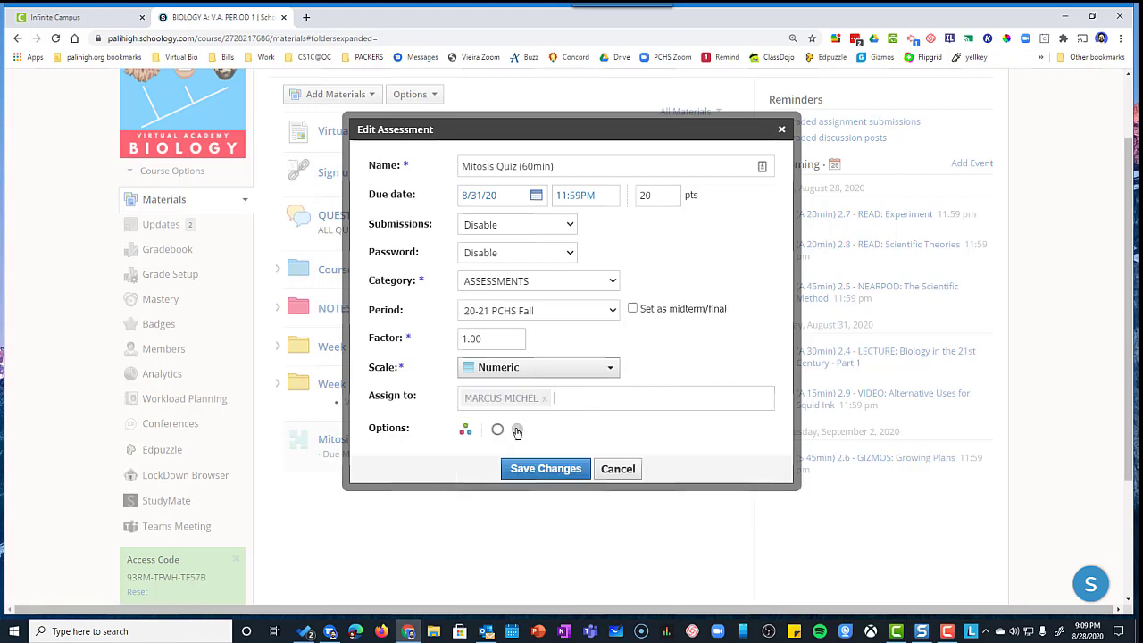
click(543, 398)
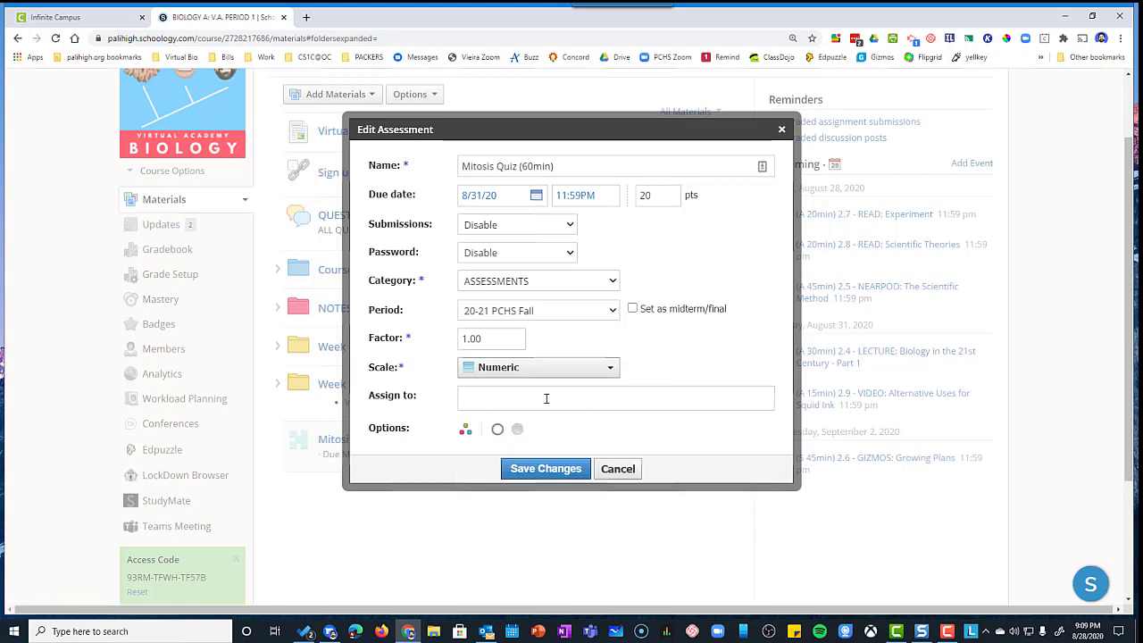
click(541, 395)
text(eg)
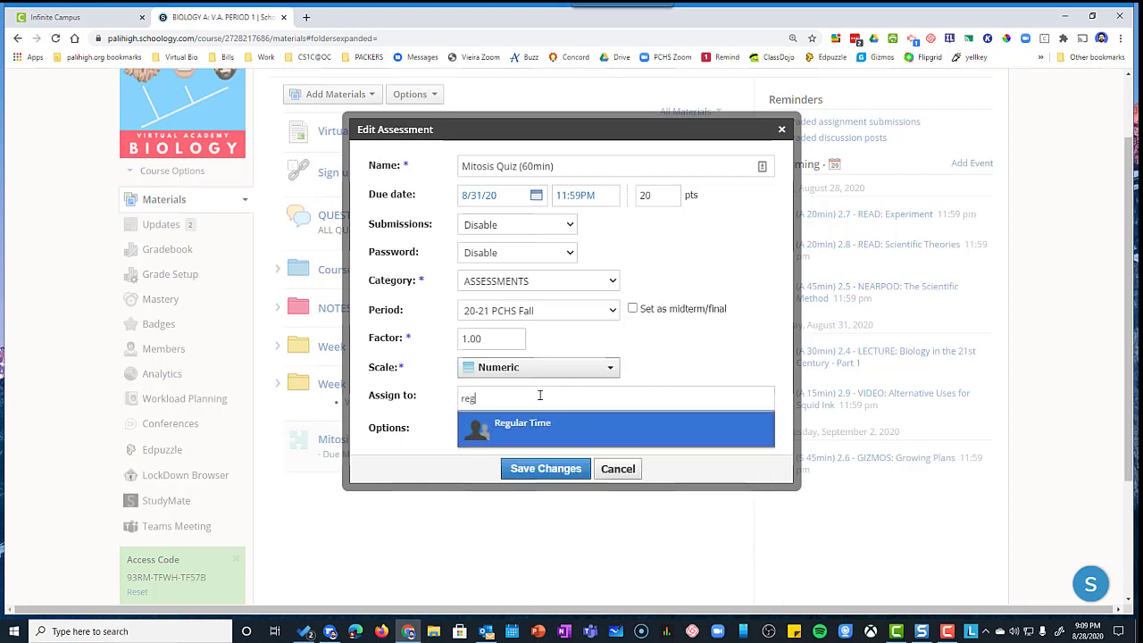
click(497, 435)
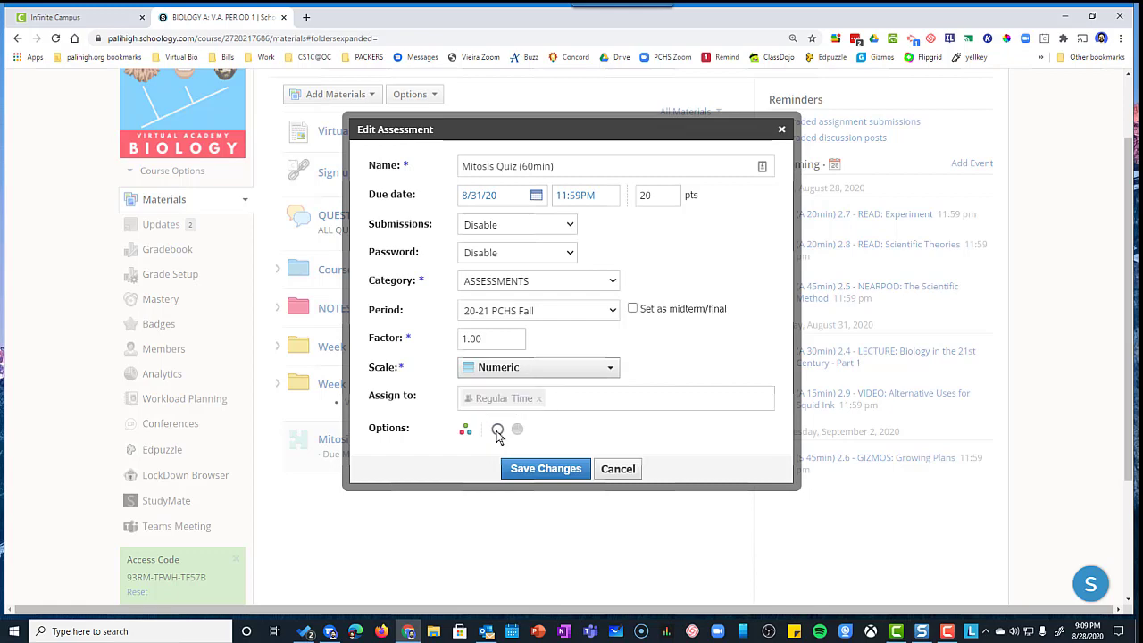
Step: Save the Regular Time assignment and save a copy of the quiz to the Resources Home collection
click(542, 472)
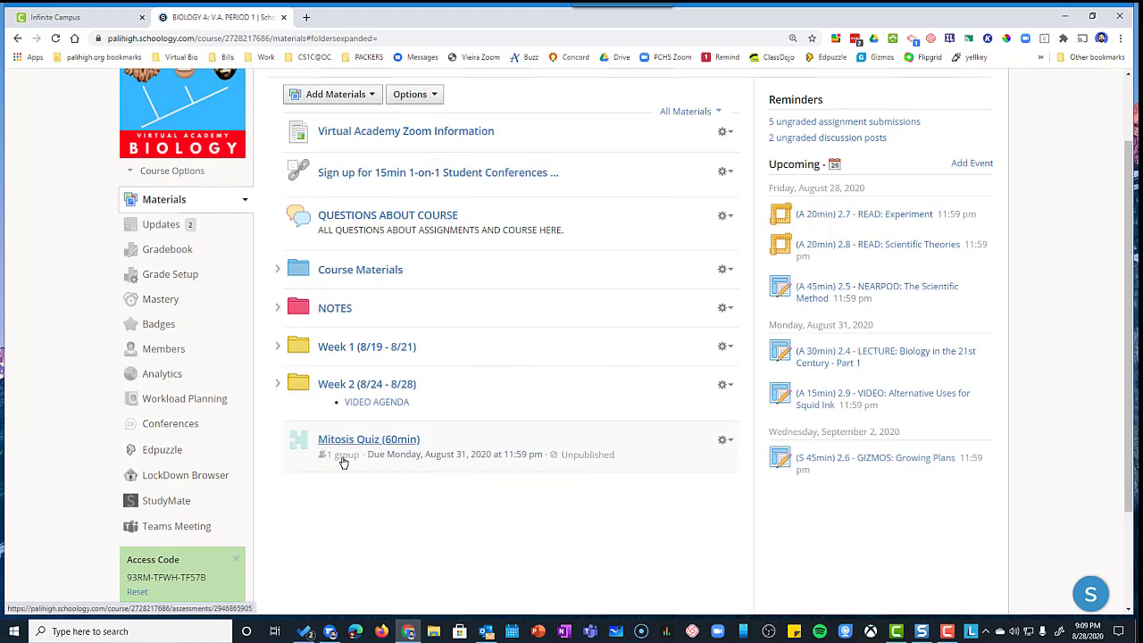
click(725, 441)
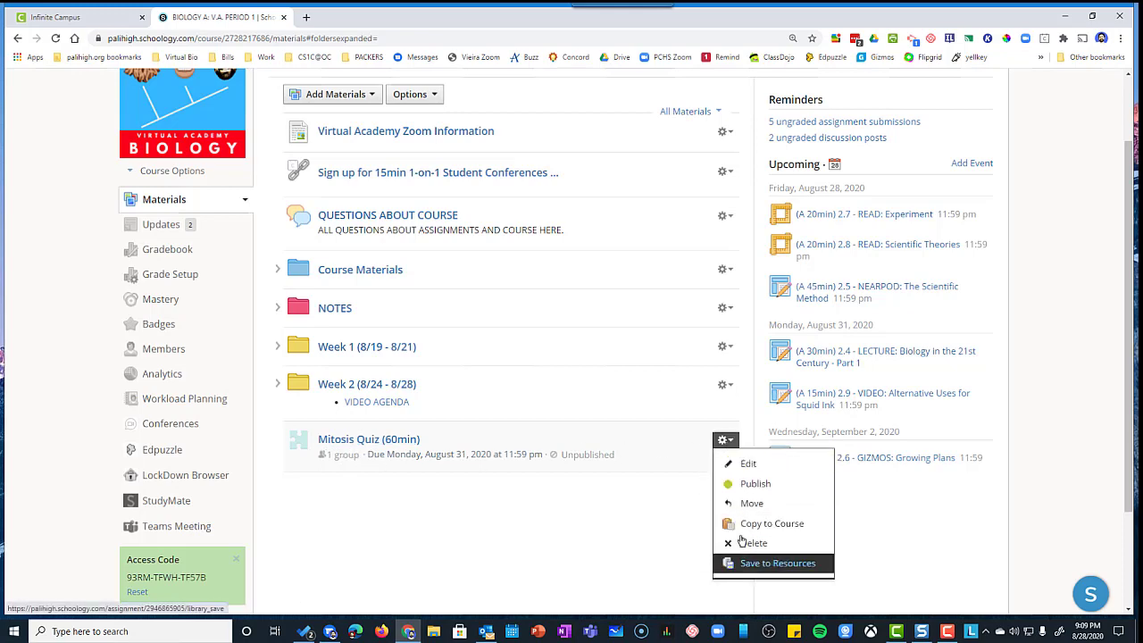
click(746, 564)
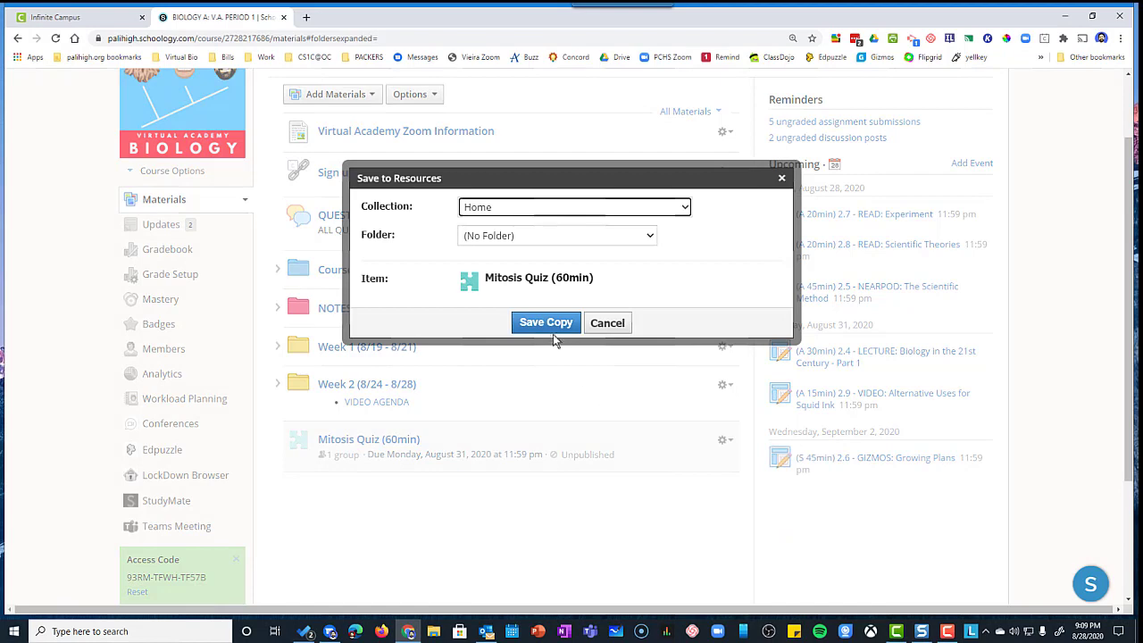
click(550, 328)
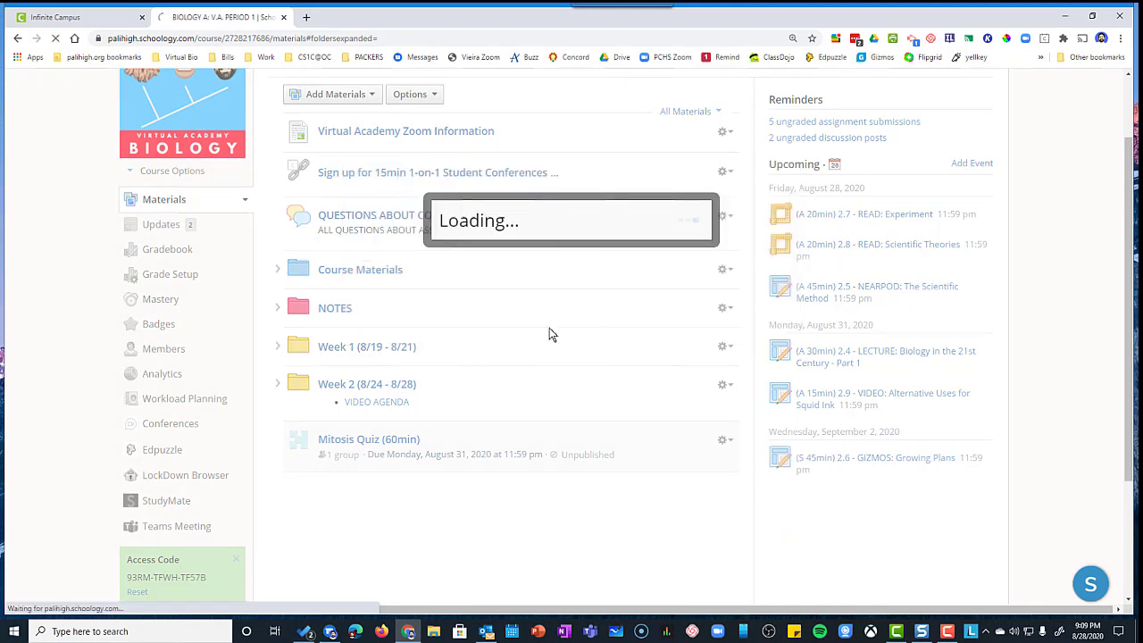
Step: Rename the copied quiz in Resources to 'Mitosis Quiz (90min)'
click(344, 92)
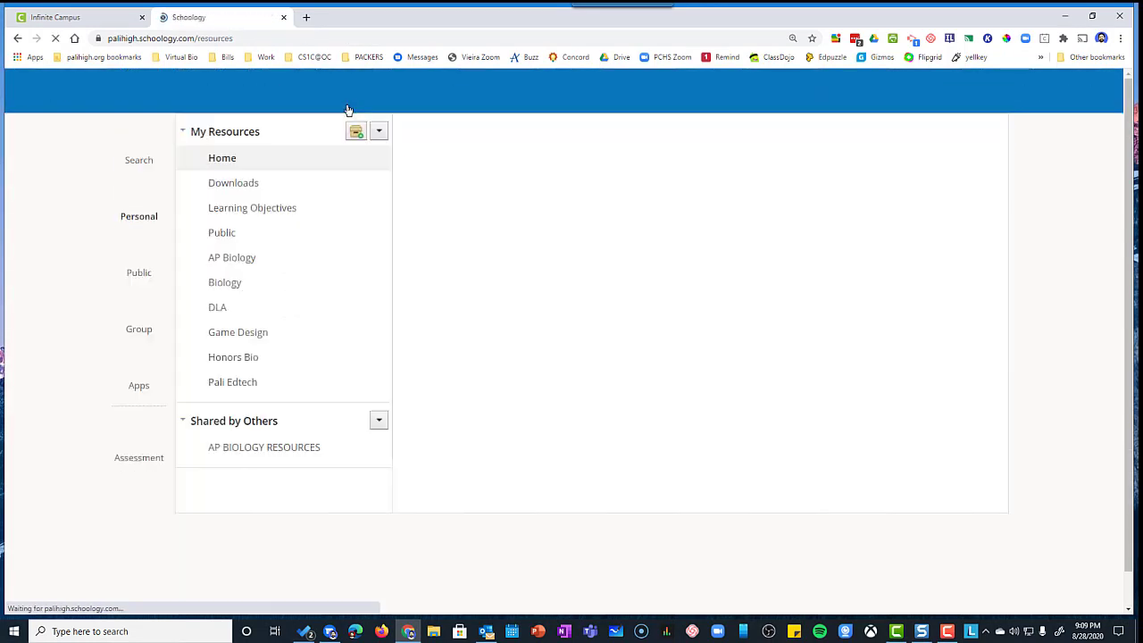
scroll(616, 327, down, 5)
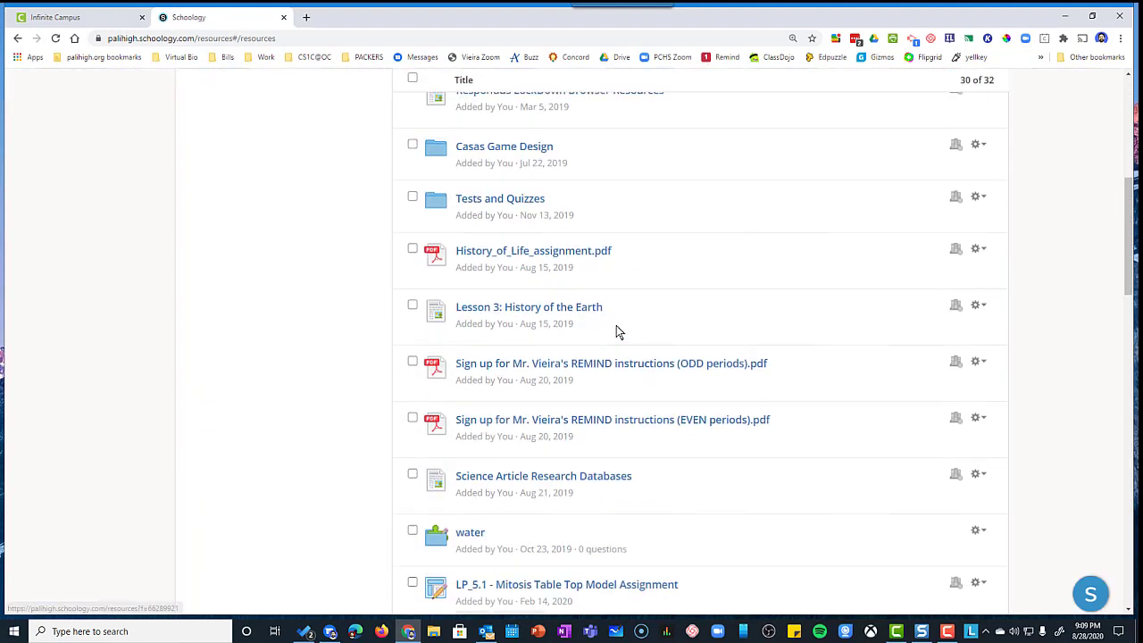
scroll(616, 329, down, 11)
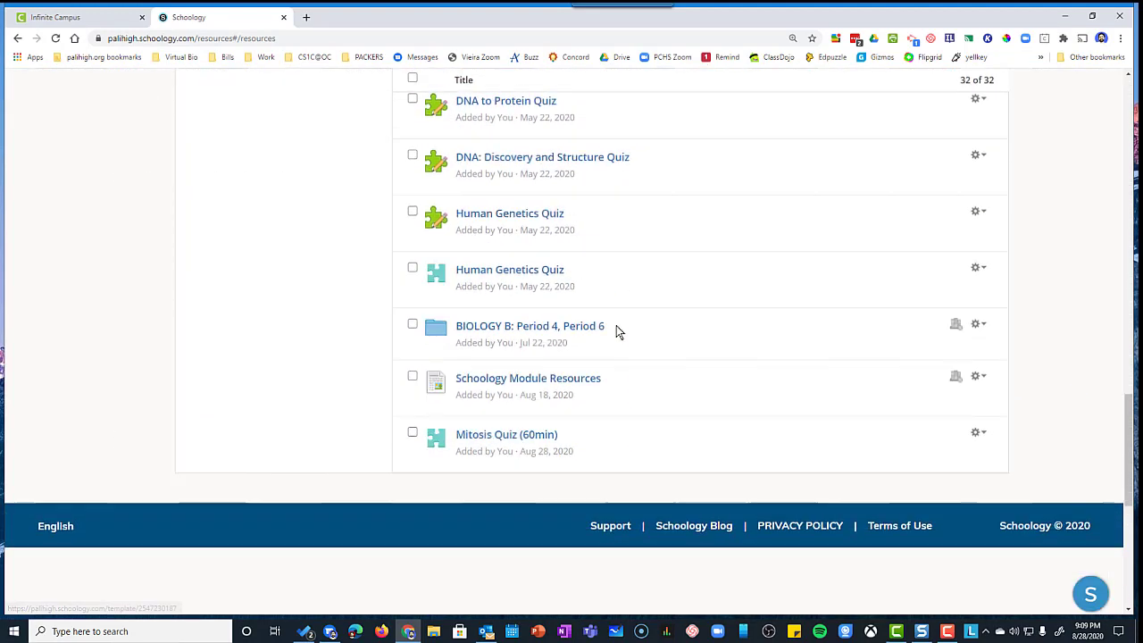
scroll(617, 329, down, 2)
click(978, 308)
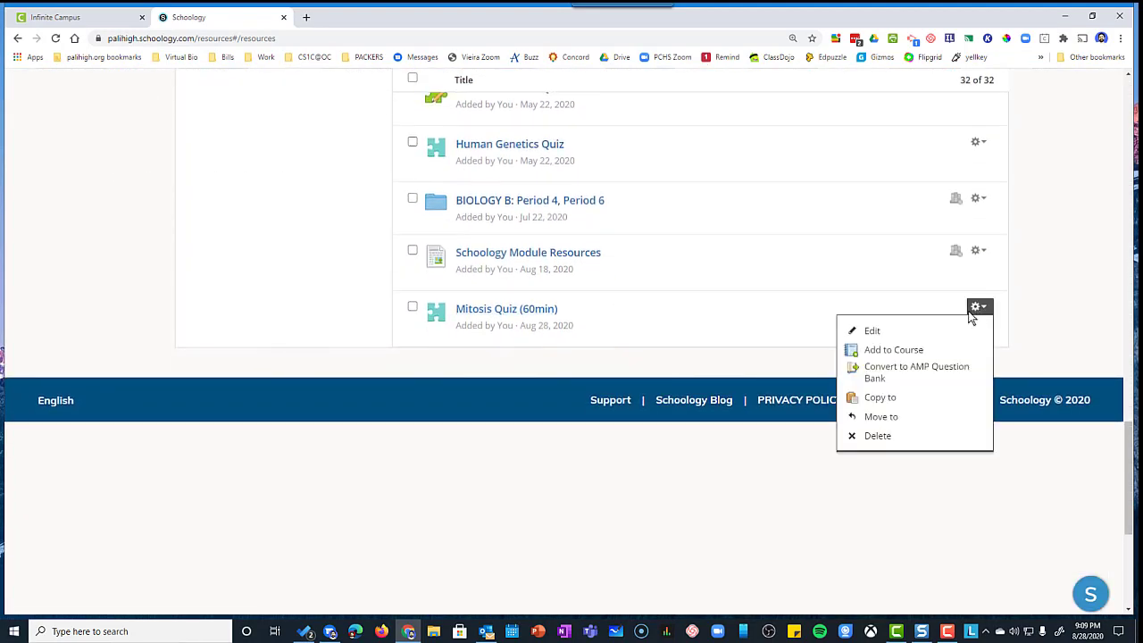
click(959, 330)
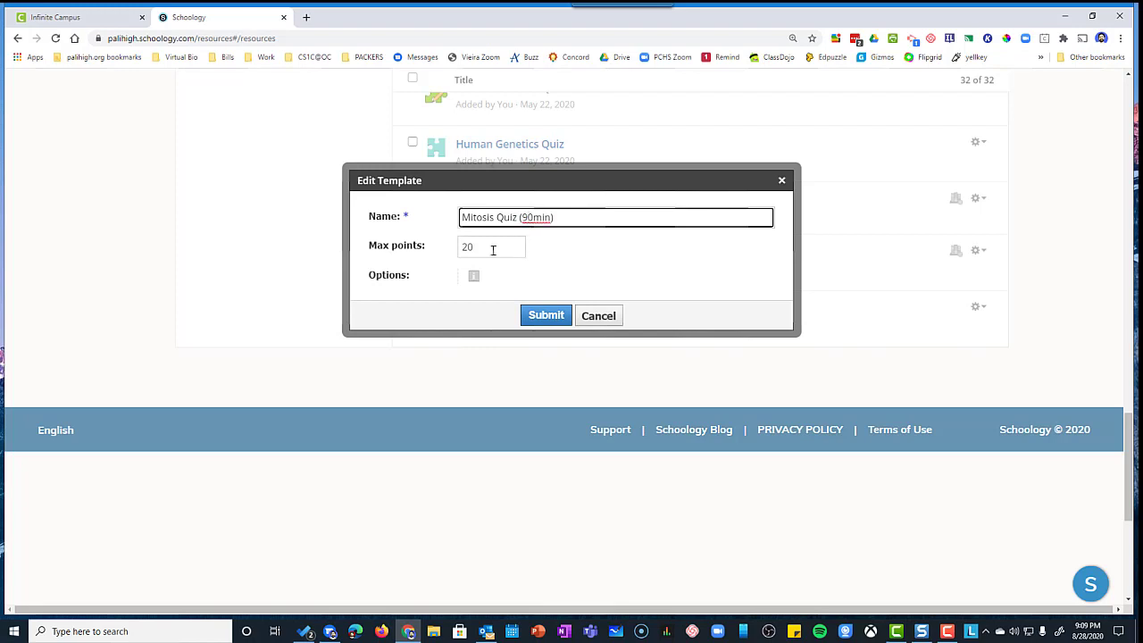
click(545, 315)
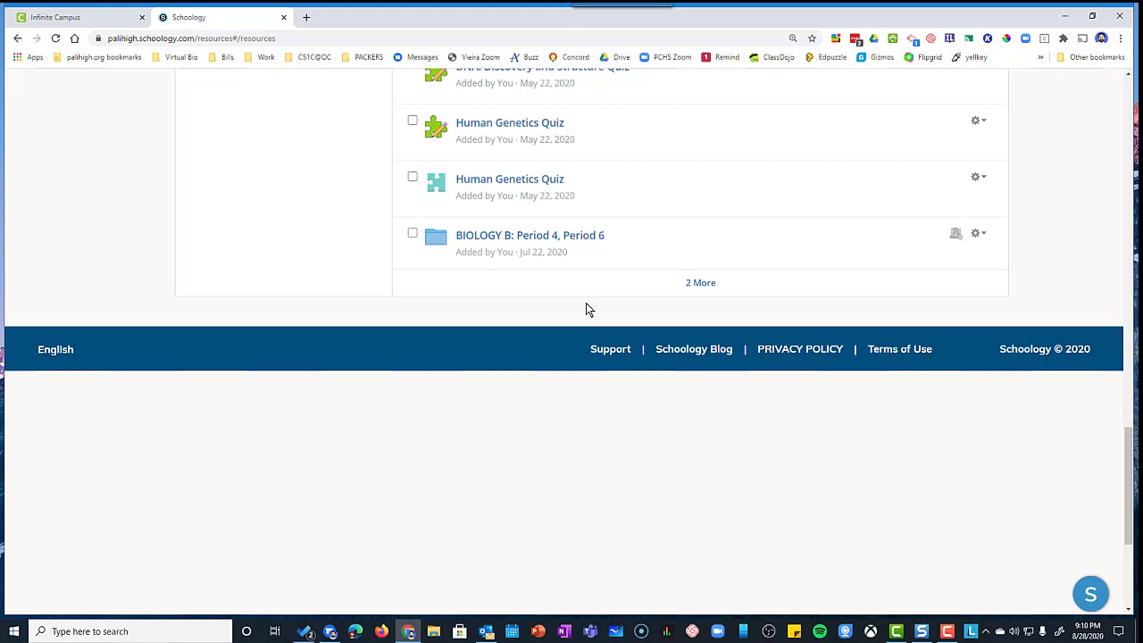
click(695, 284)
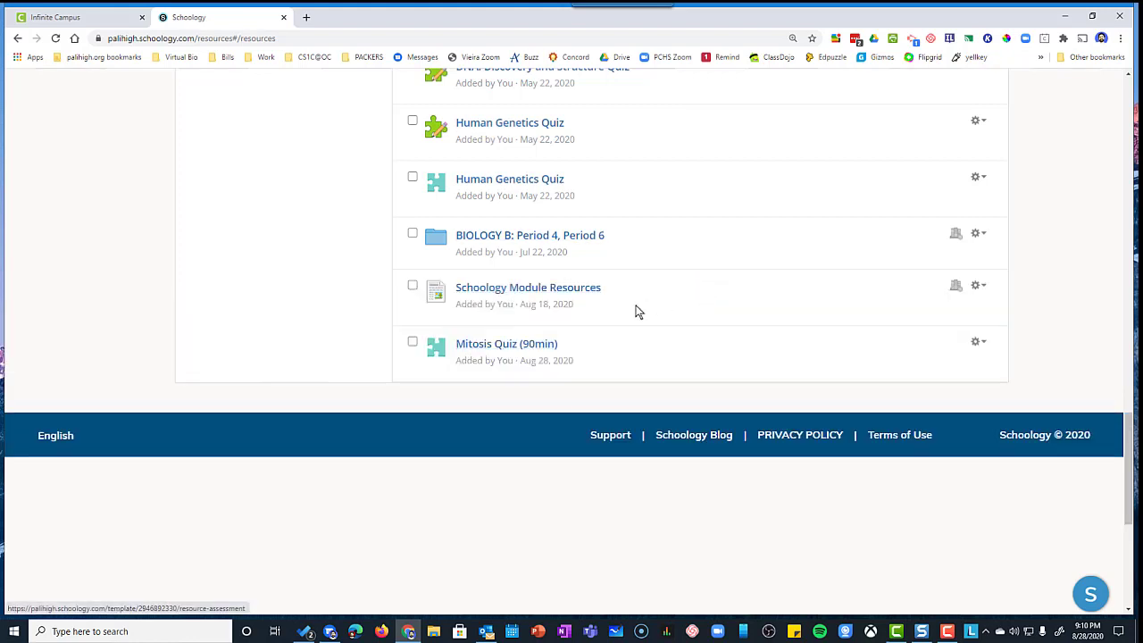
Step: Give Mitosis Quiz (90min) a 90-minute time limit and 'You have 90 min.' instructions, then save
click(512, 347)
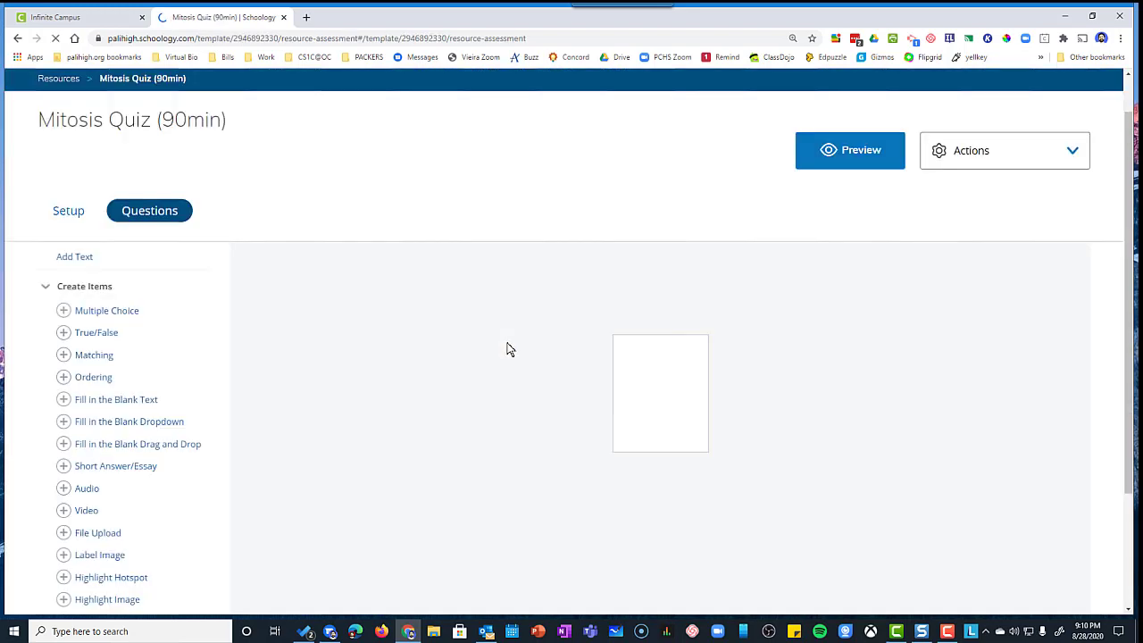
click(68, 211)
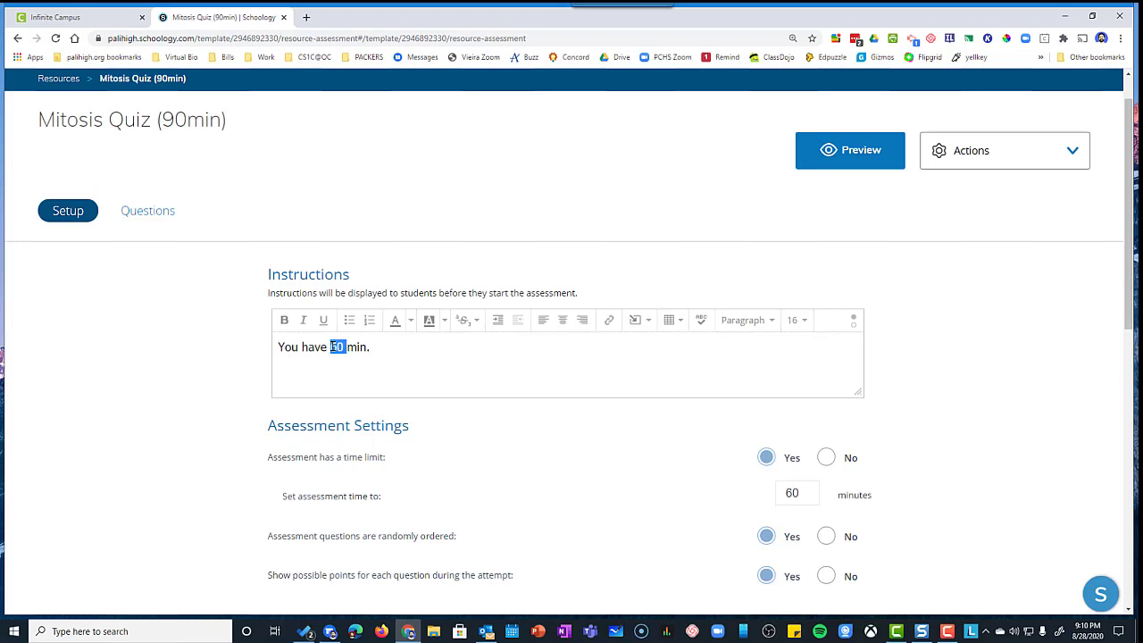
text(9)
key(ctrl+a)
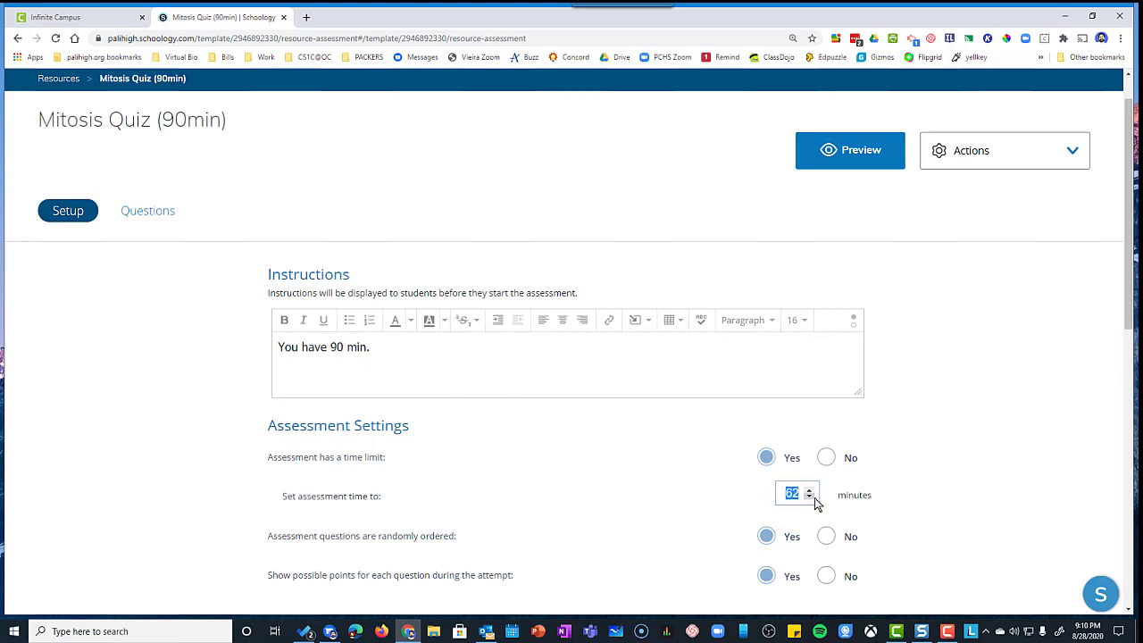
click(1063, 441)
scroll(1131, 331, down, 4)
scroll(1136, 527, down, 3)
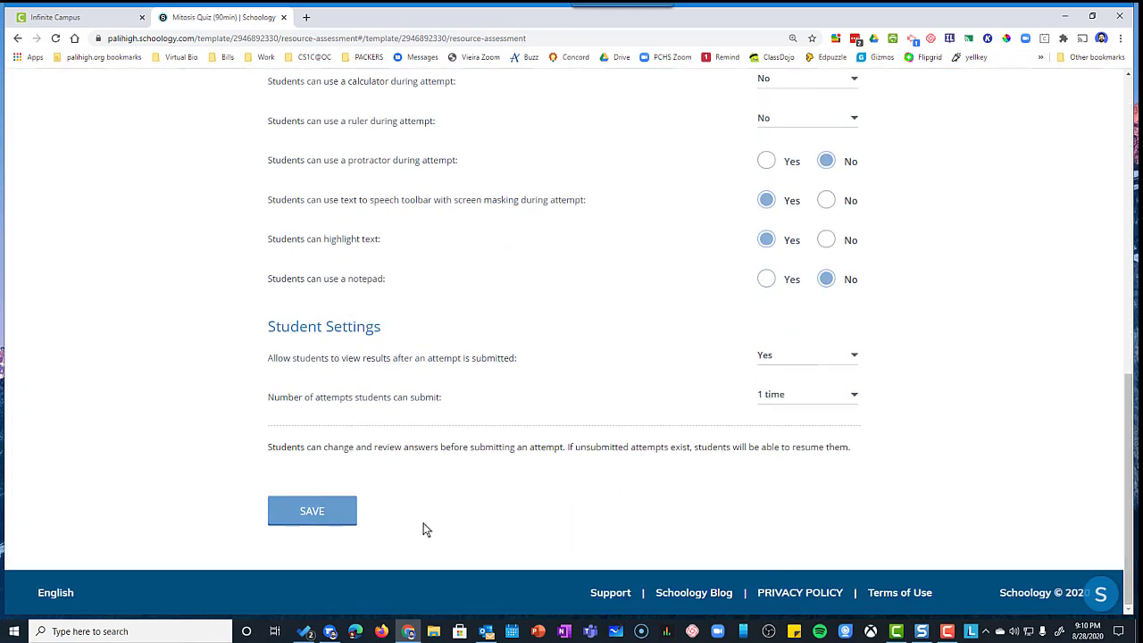
click(304, 509)
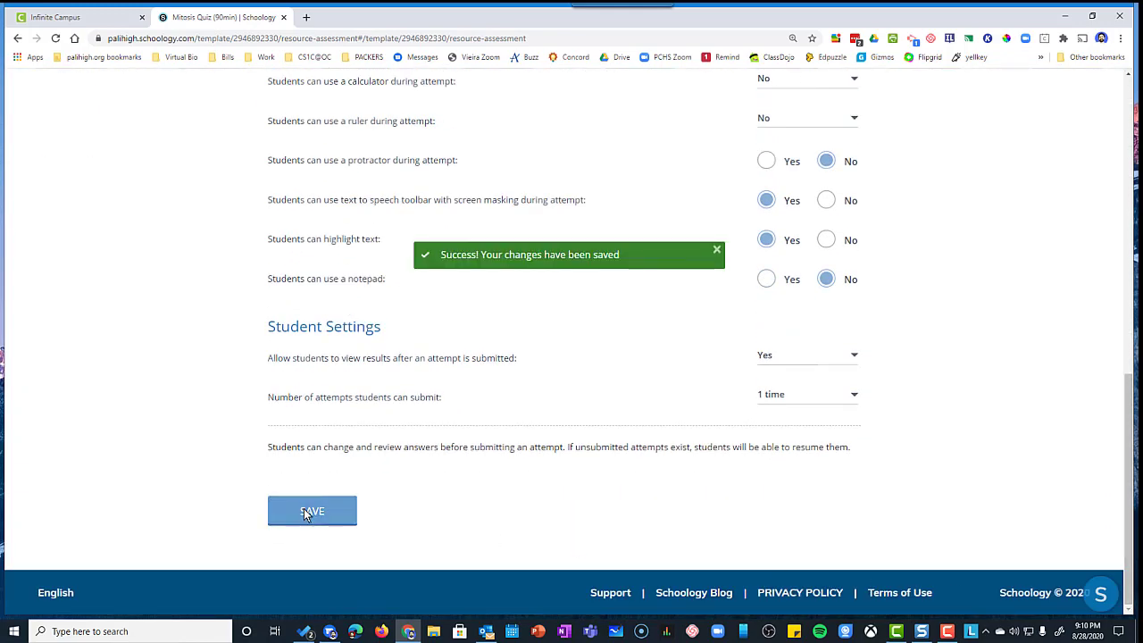
scroll(304, 512, up, 8)
Step: Add Mitosis Quiz (90min) to BIOLOGY A: V.A. PERIOD 1, due August 31, 2020
click(1021, 201)
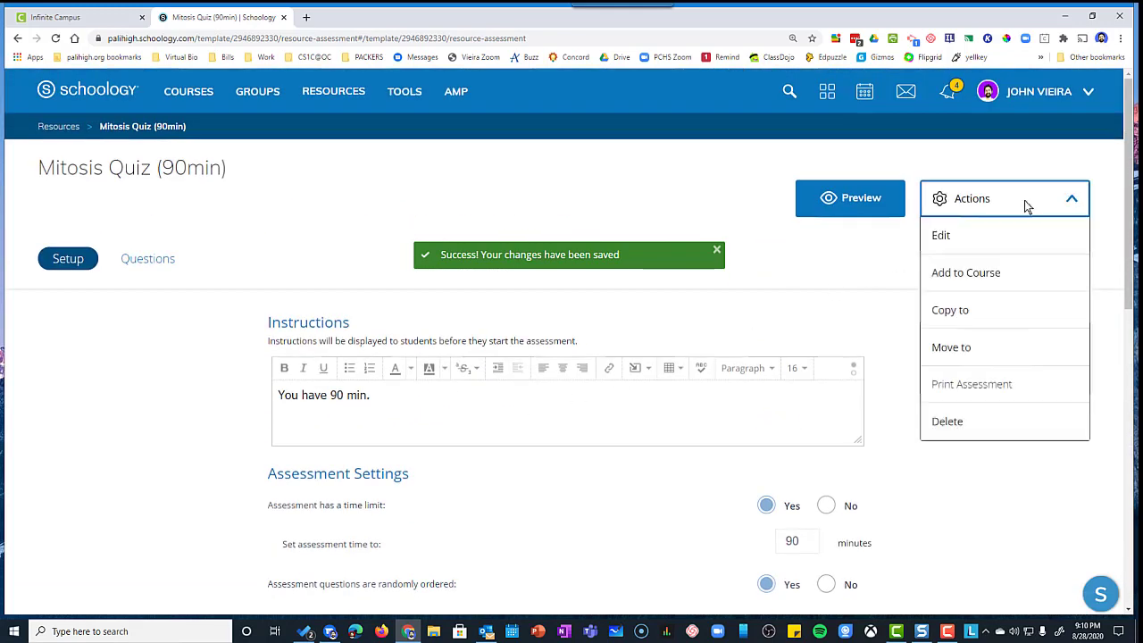
click(965, 272)
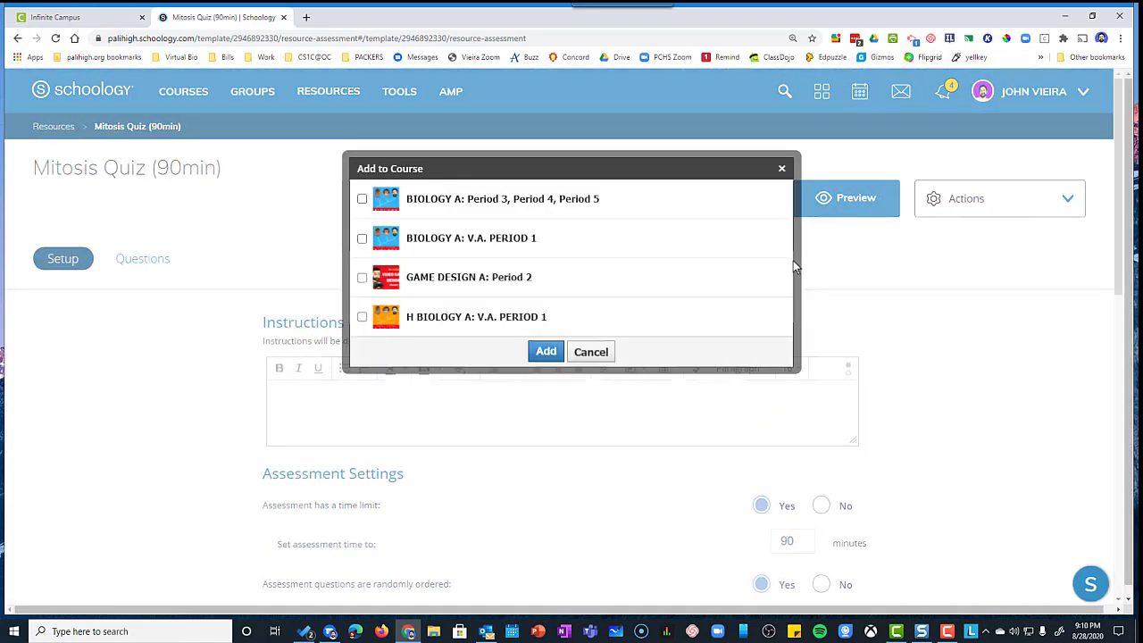
click(442, 241)
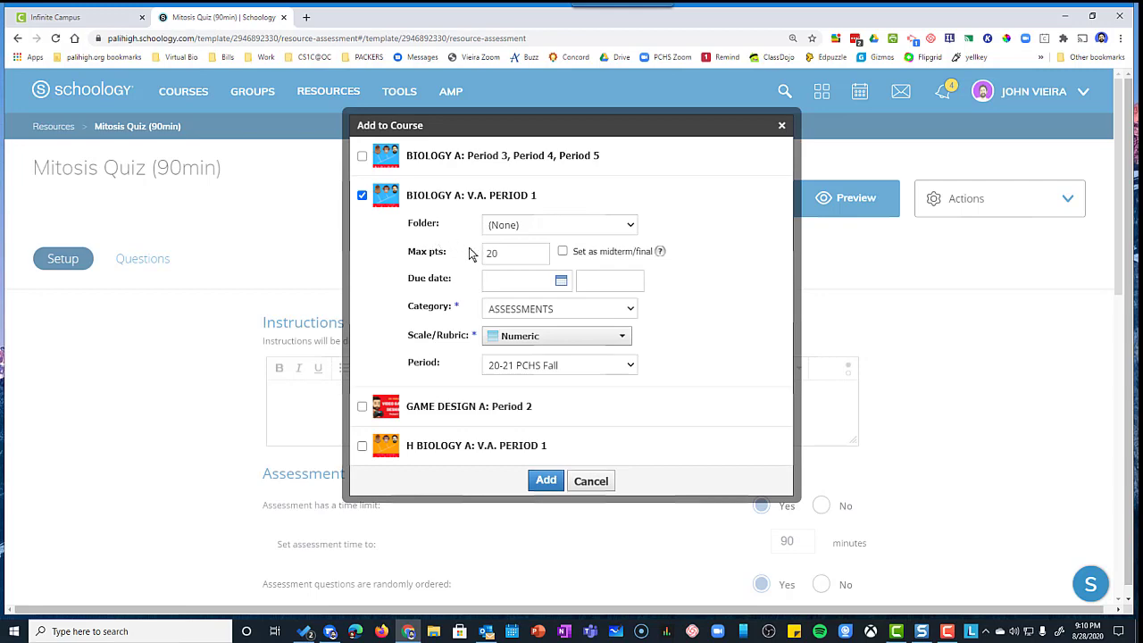
click(551, 284)
click(539, 446)
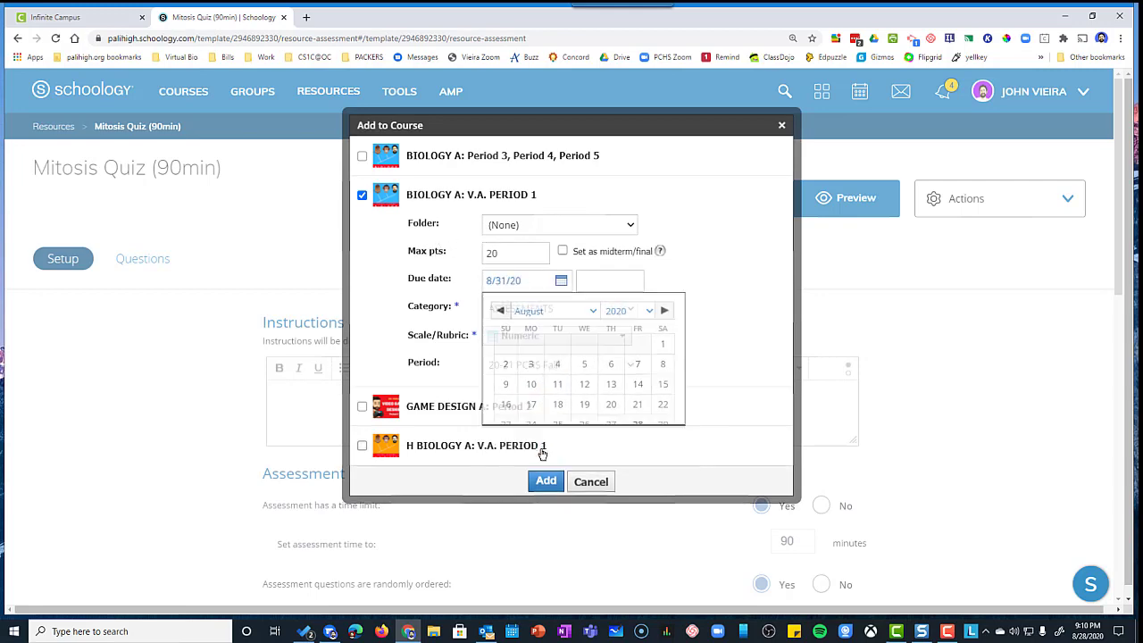
click(547, 483)
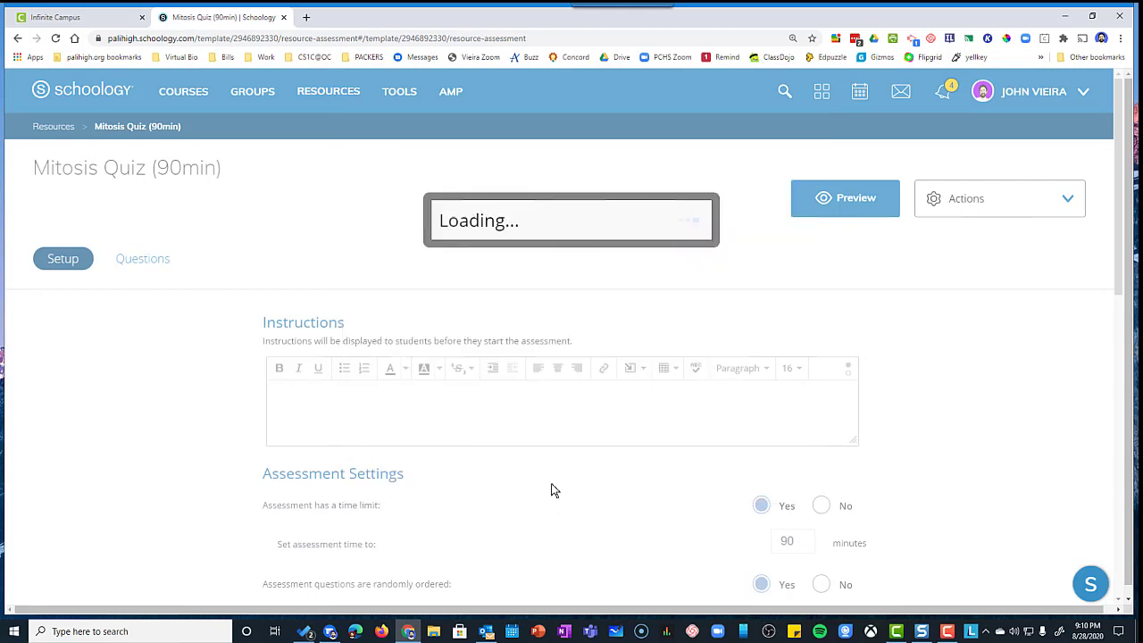
Step: Unpublish Mitosis Quiz (90min) in the BIOLOGY A: V.A. PERIOD 1 course materials
click(191, 93)
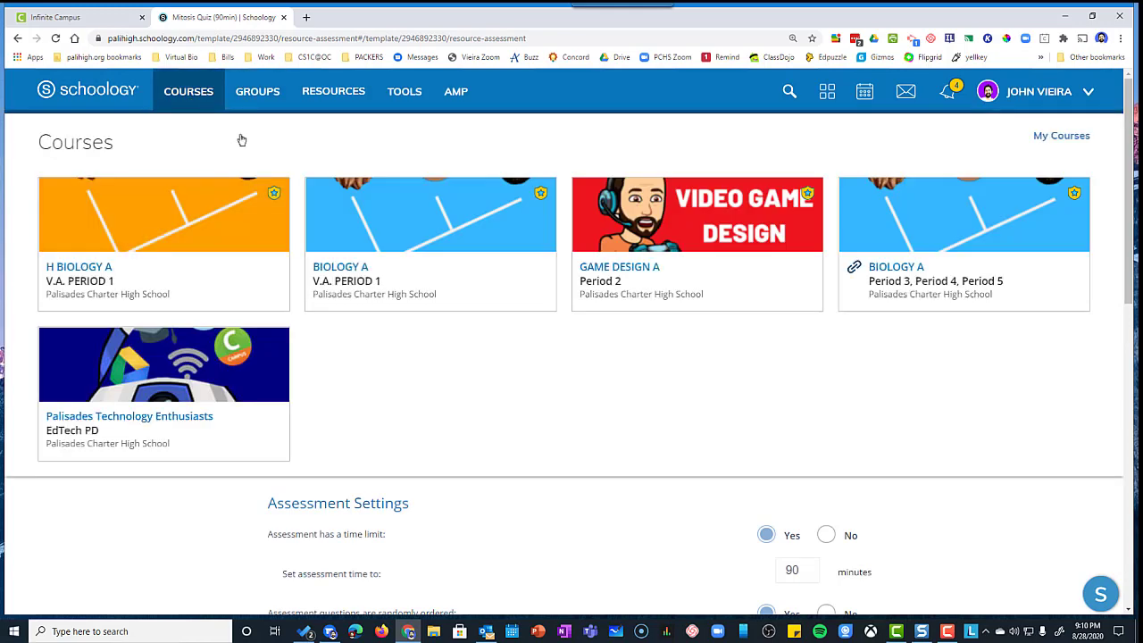
click(344, 229)
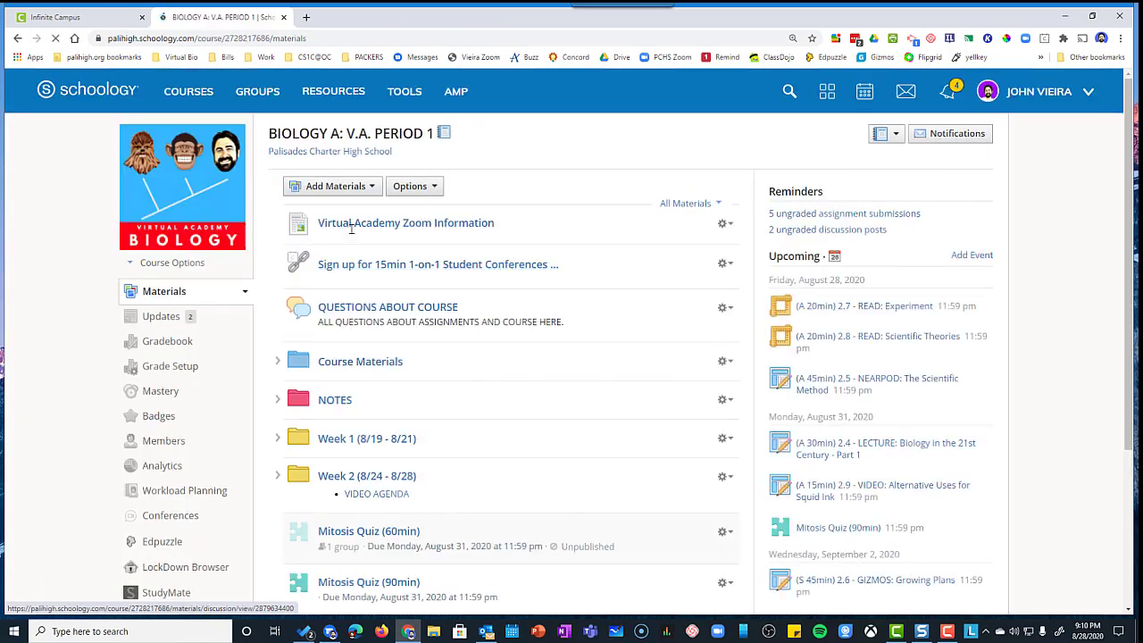
scroll(603, 432, down, 1)
click(727, 523)
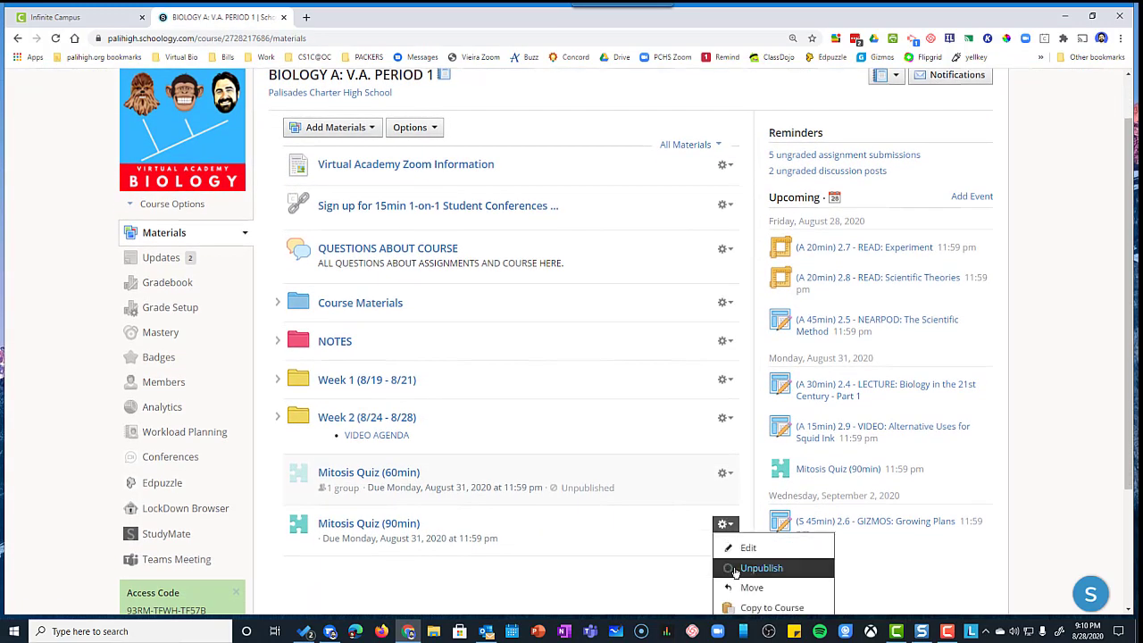
click(732, 565)
click(546, 260)
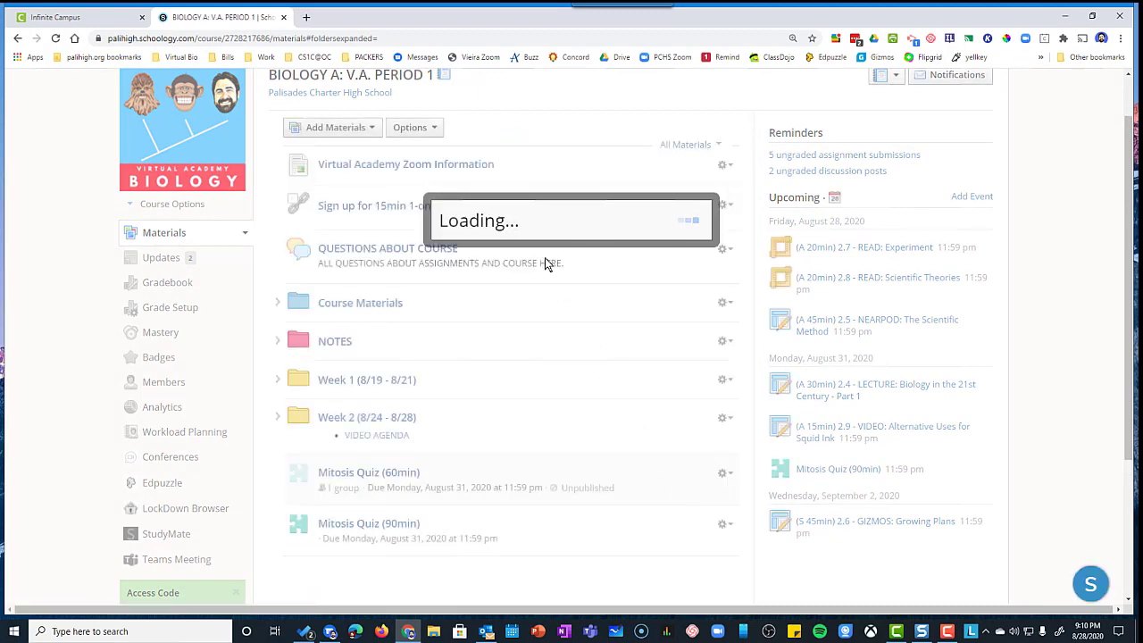
scroll(670, 327, down, 2)
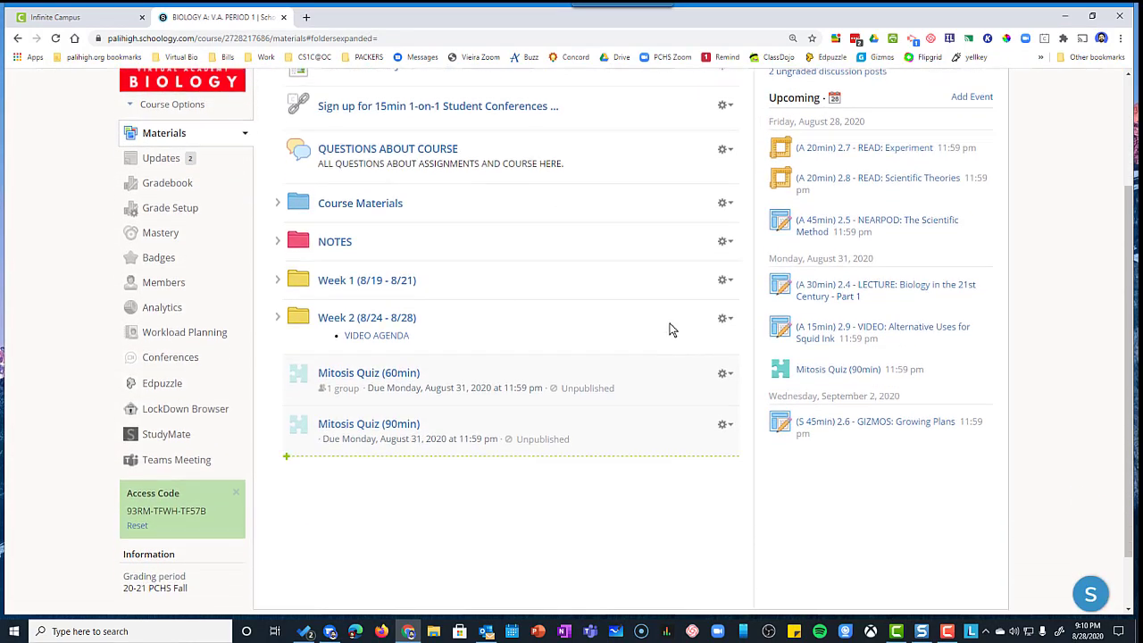
click(725, 355)
Step: Individually assign Mitosis Quiz (90min) to the Extended time group and save the change
click(747, 379)
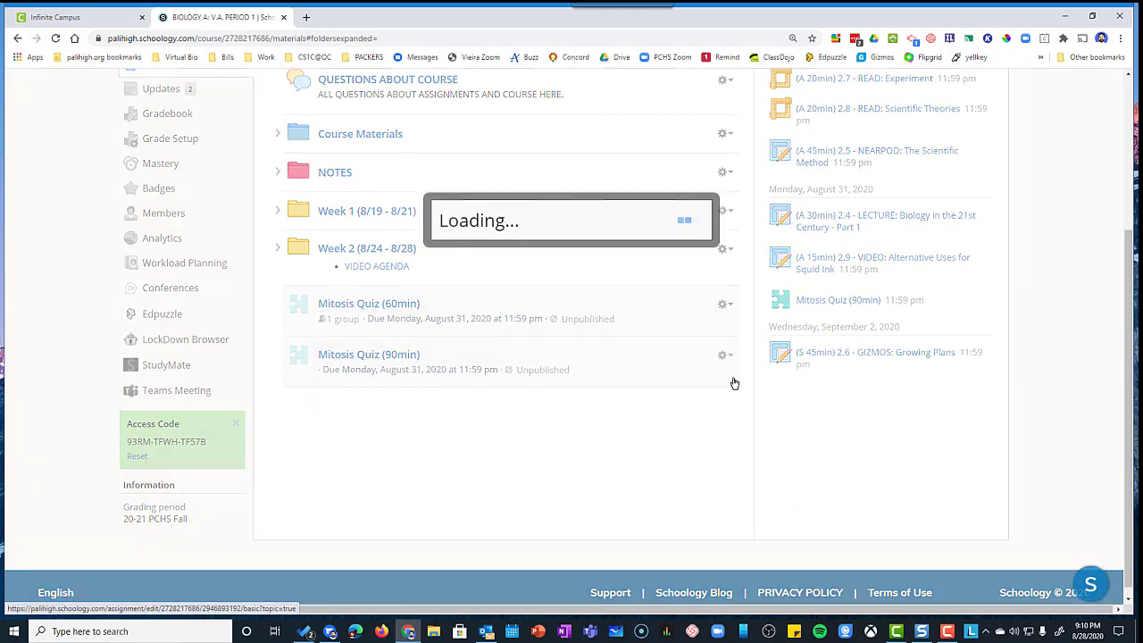
click(465, 404)
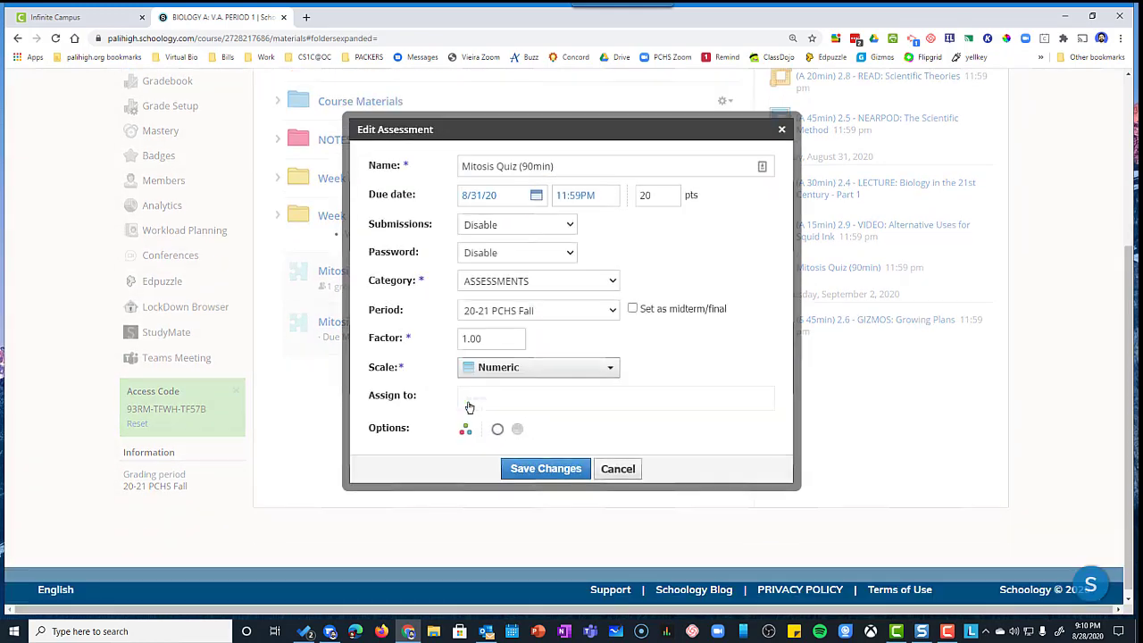
click(479, 396)
text(ex)
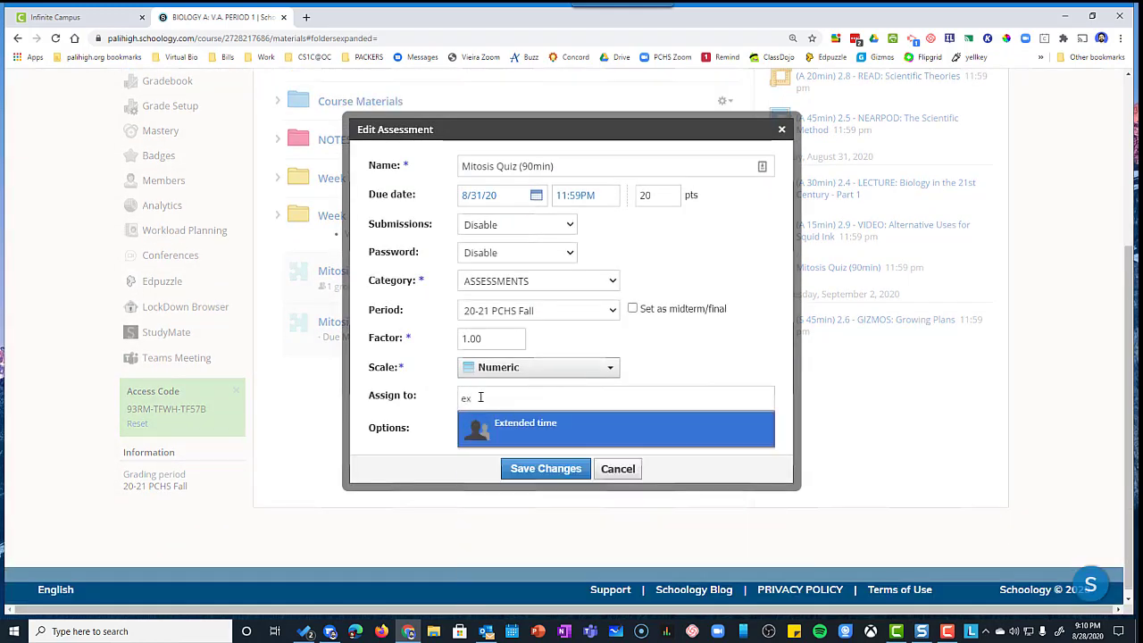
click(531, 427)
click(550, 470)
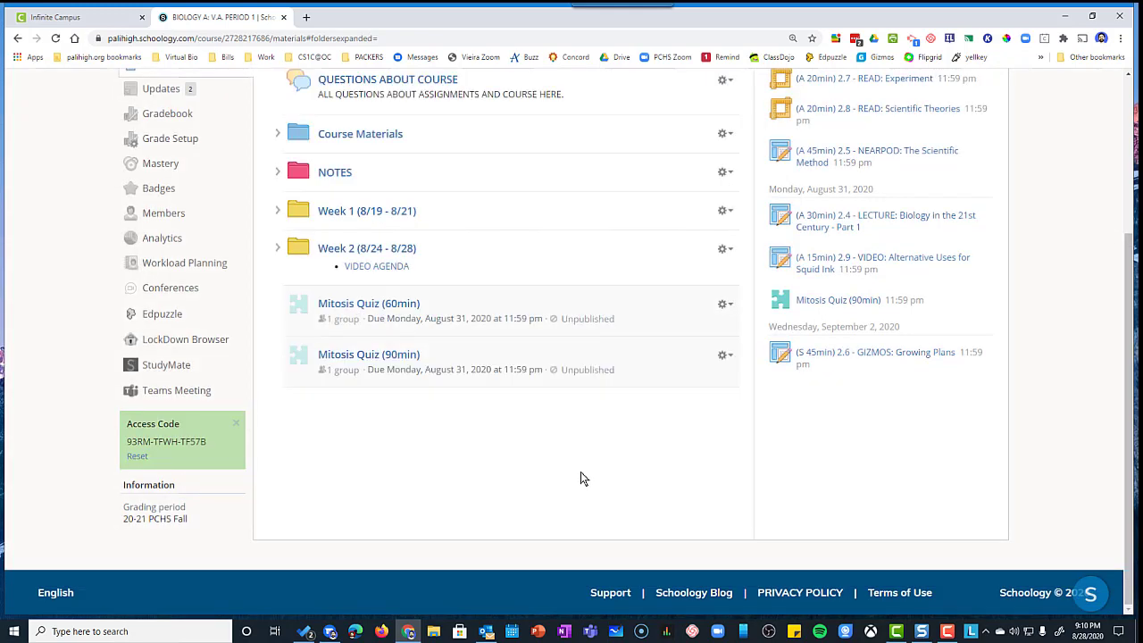
scroll(487, 441, up, 5)
Step: Open the course gradebook and switch the view to show full column titles
click(159, 341)
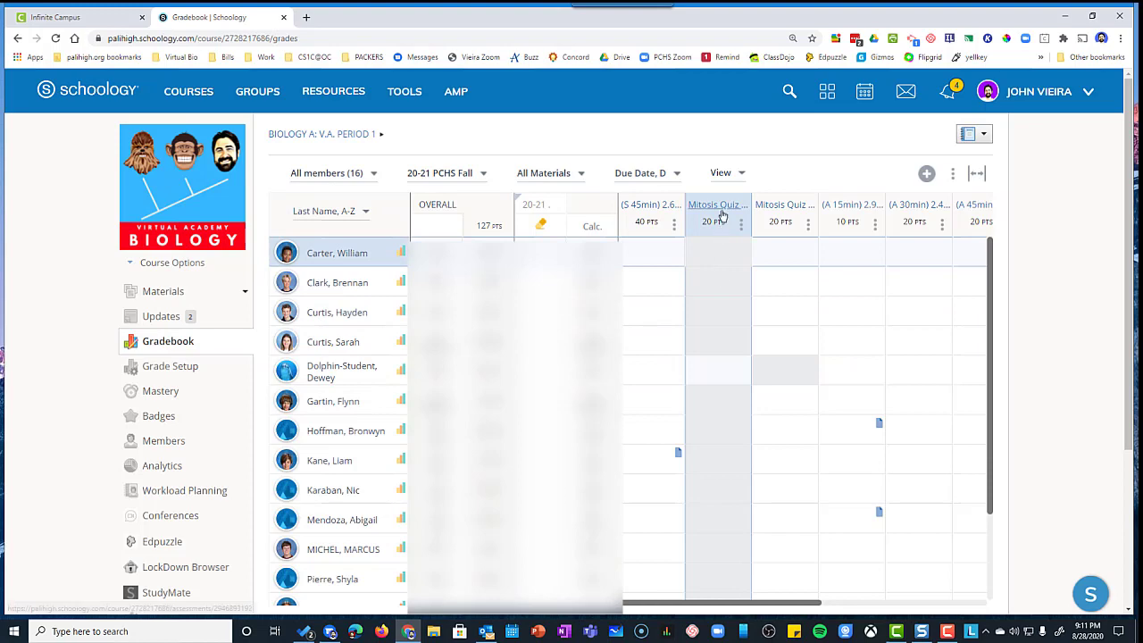
click(722, 174)
click(735, 198)
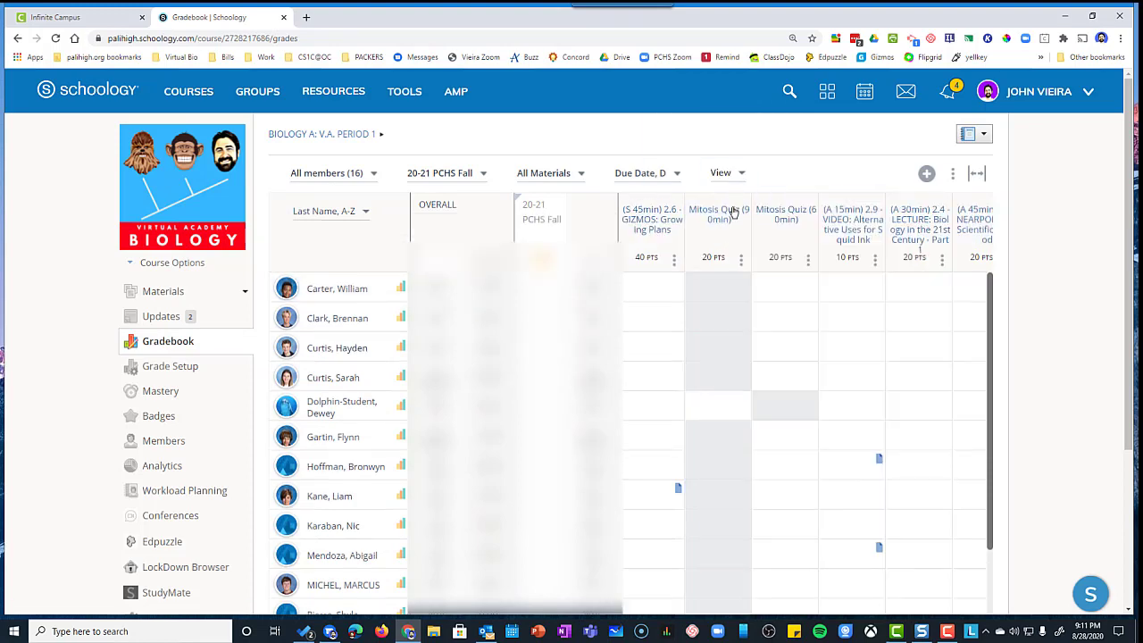
drag(722, 365, 717, 313)
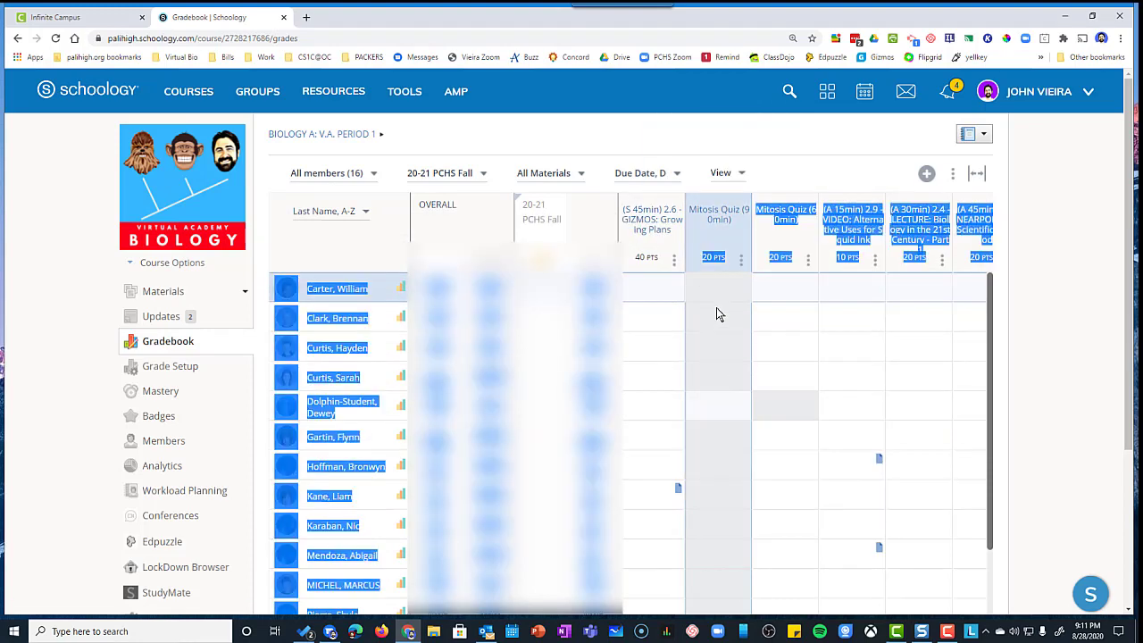
click(716, 307)
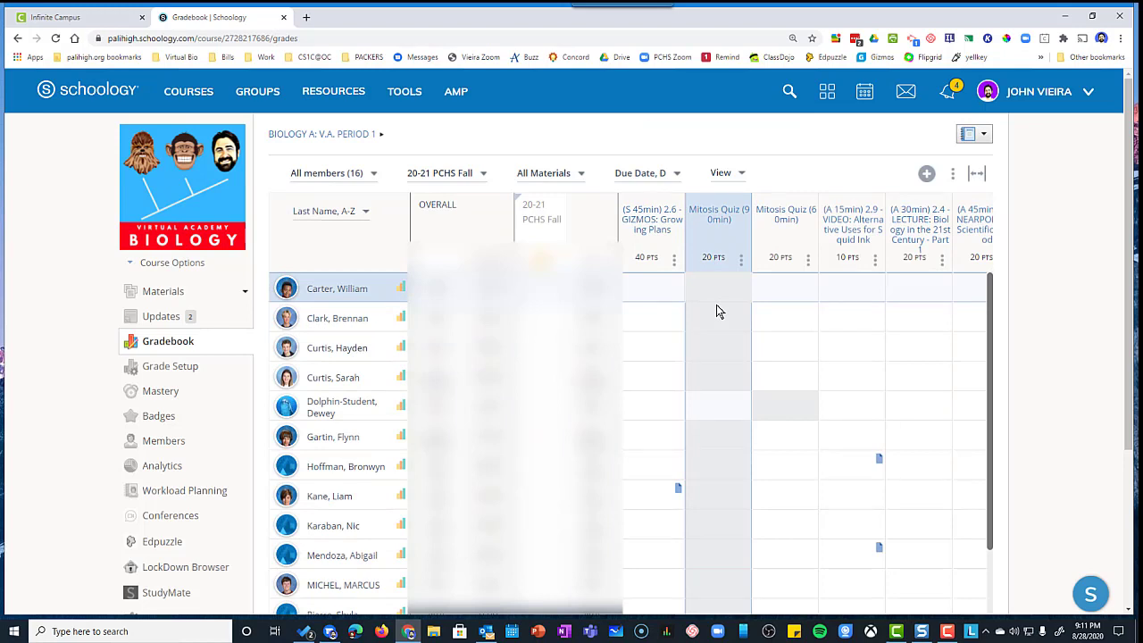
Step: Check student cells in the Mitosis Quiz (90min) and Mitosis Quiz (60min) columns for greyed-out entries
click(719, 404)
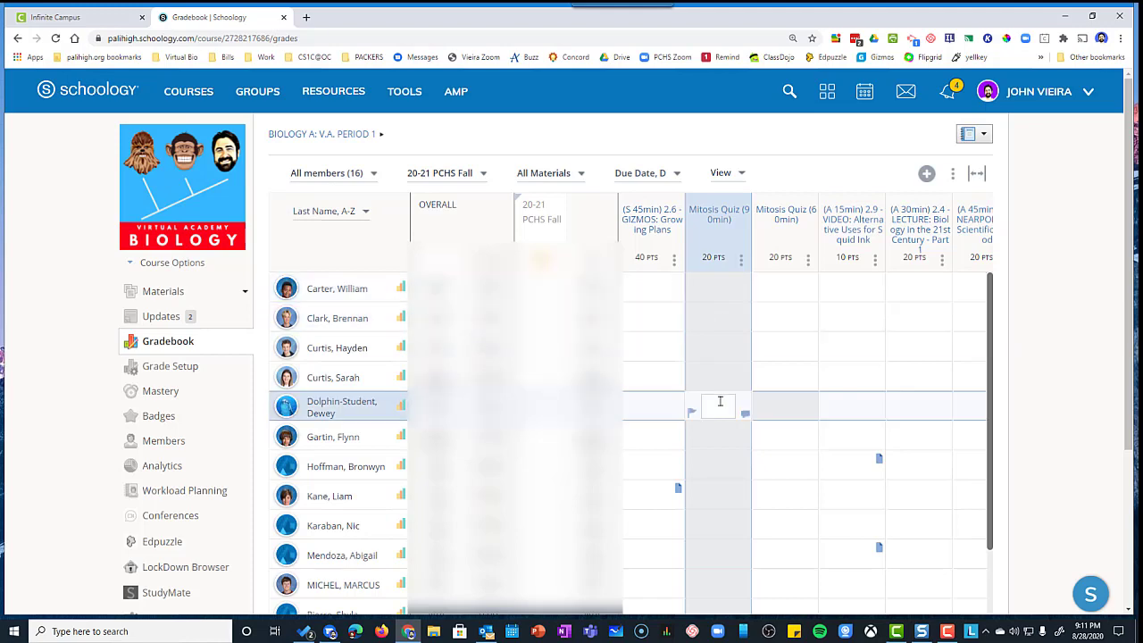
scroll(720, 402, down, 3)
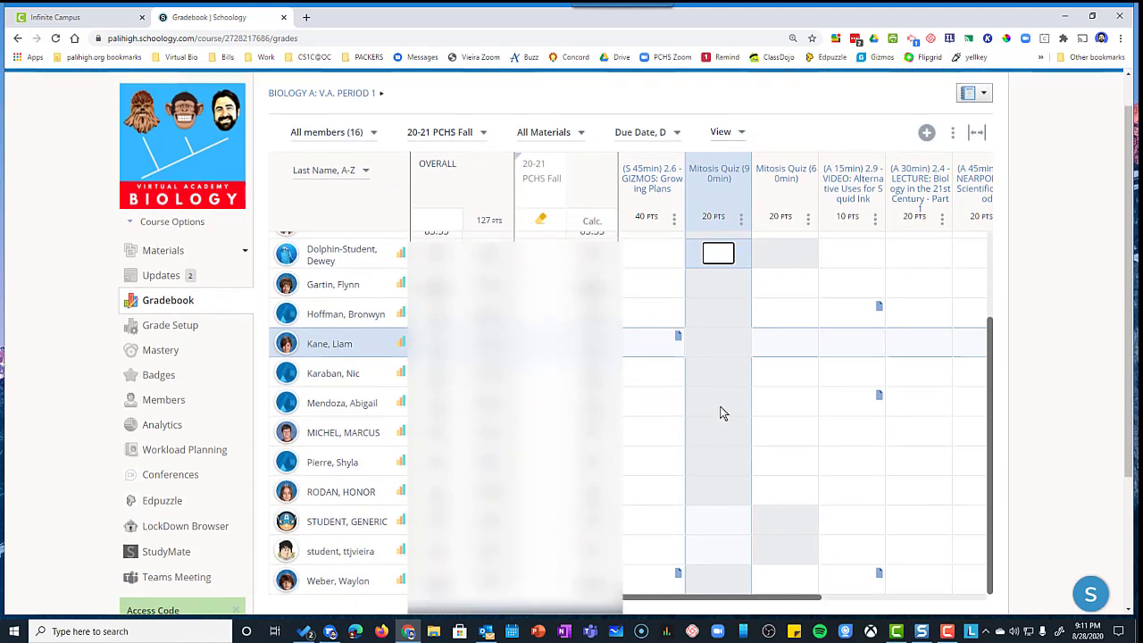
click(722, 427)
key(Return)
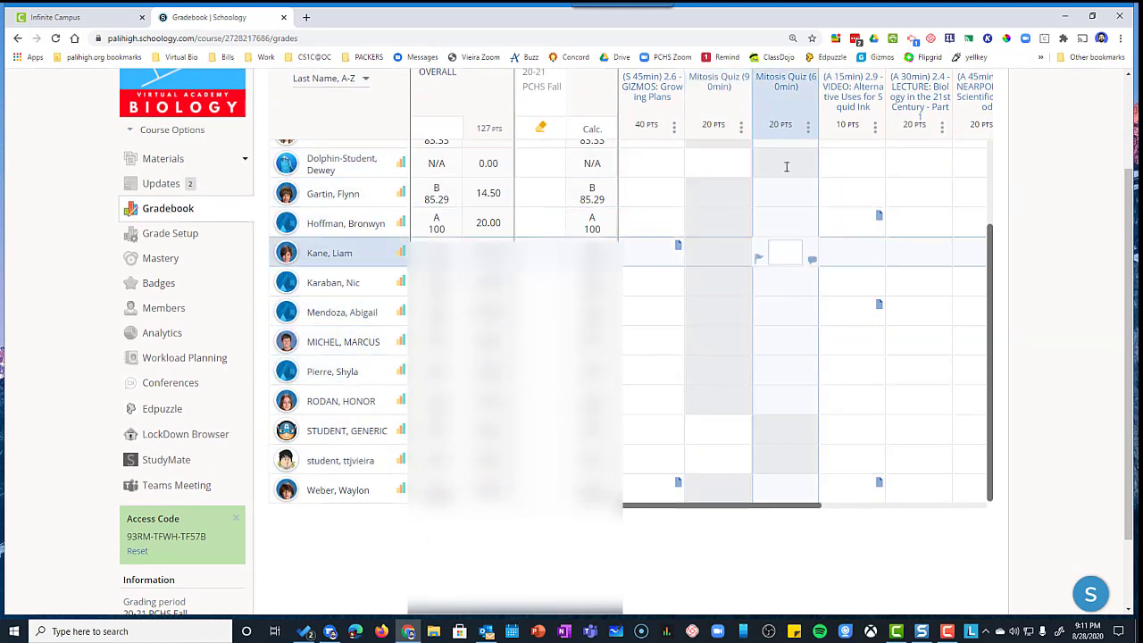
scroll(787, 169, up, 2)
scroll(787, 174, up, 3)
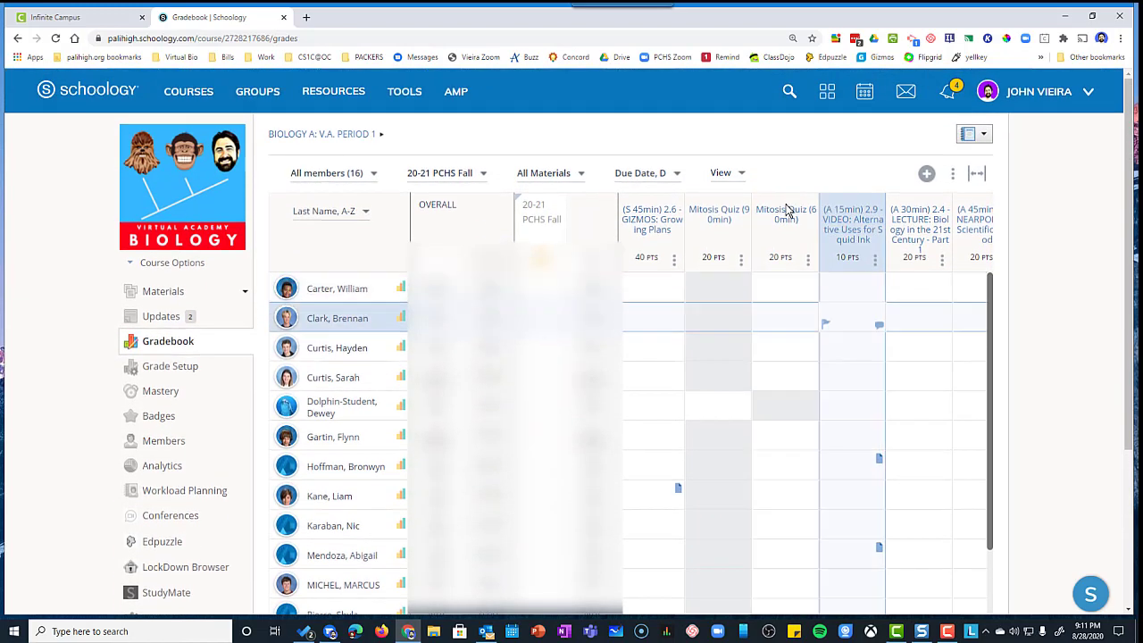
click(787, 286)
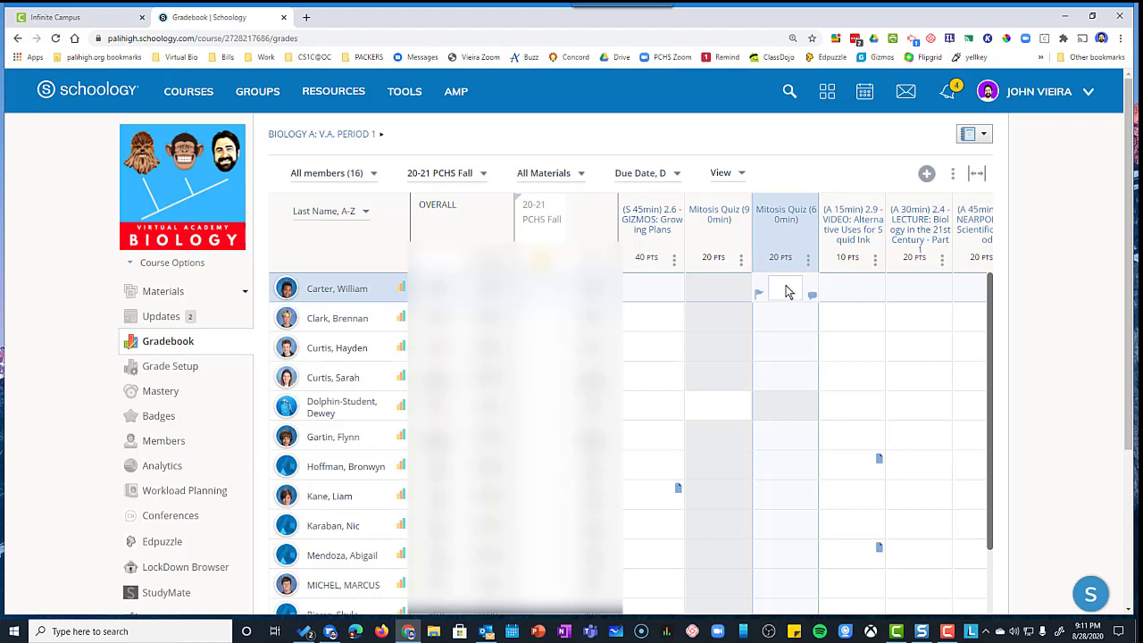